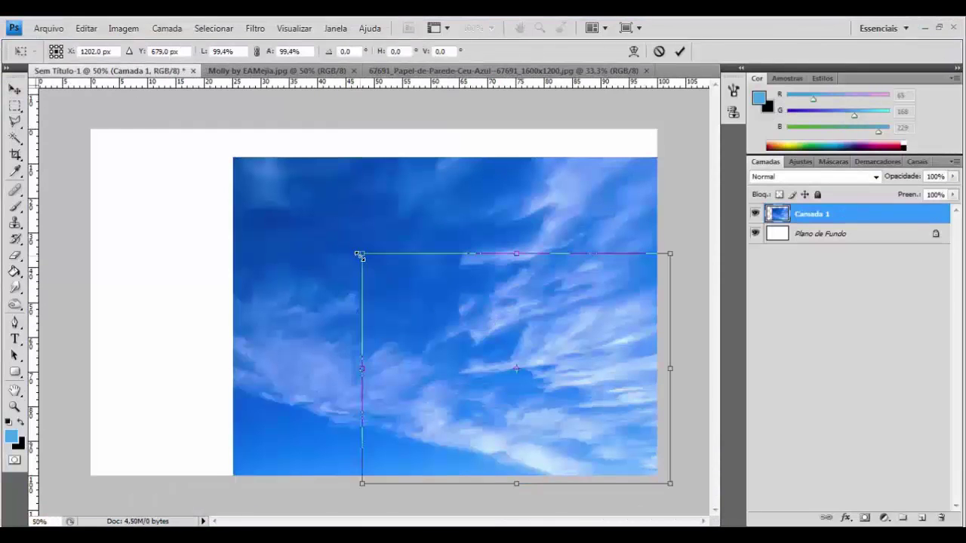
Step: Stretch the sky image to cover the top and full width of the canvas
drag(359, 254, 508, 209)
drag(363, 236, 91, 236)
drag(373, 350, 376, 400)
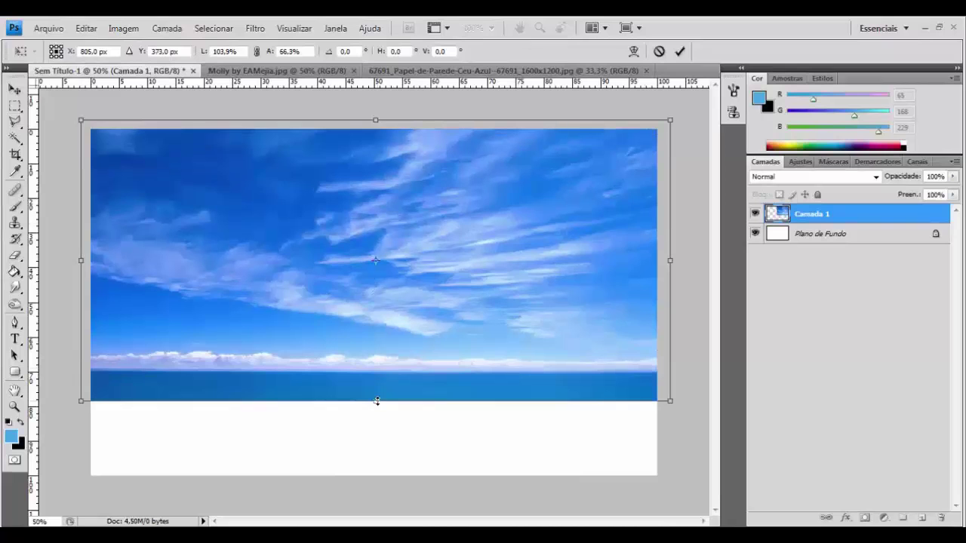
key(Return)
Step: Bring the grass meadow in under the sky and blend them with a linear gradient mask
click(277, 70)
mouse_move(374, 302)
mouse_down()
mouse_move(367, 319)
mouse_move(398, 293)
mouse_move(395, 275)
mouse_up()
drag(808, 240, 808, 207)
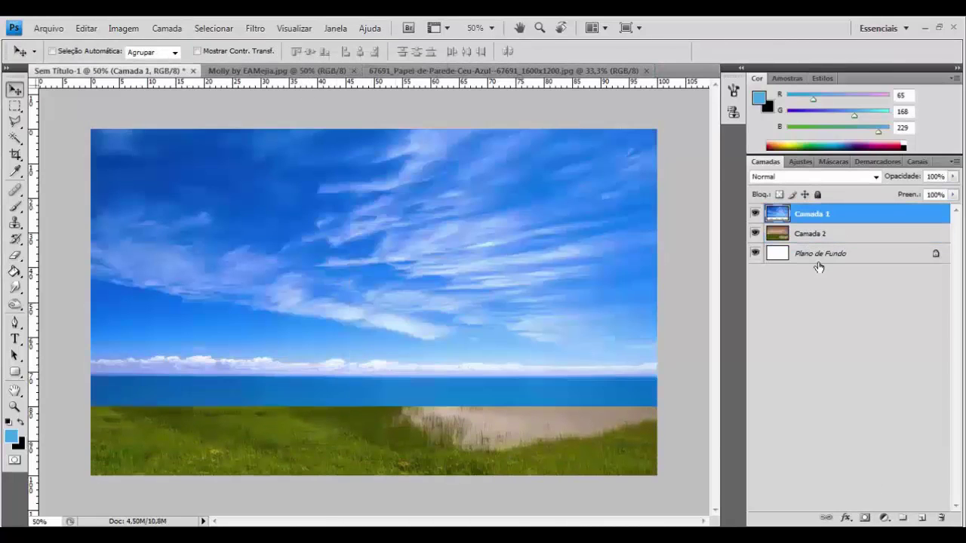
click(865, 519)
key(g)
right_click(14, 272)
click(60, 270)
mouse_move(365, 388)
mouse_down()
mouse_move(364, 346)
mouse_move(377, 341)
mouse_up()
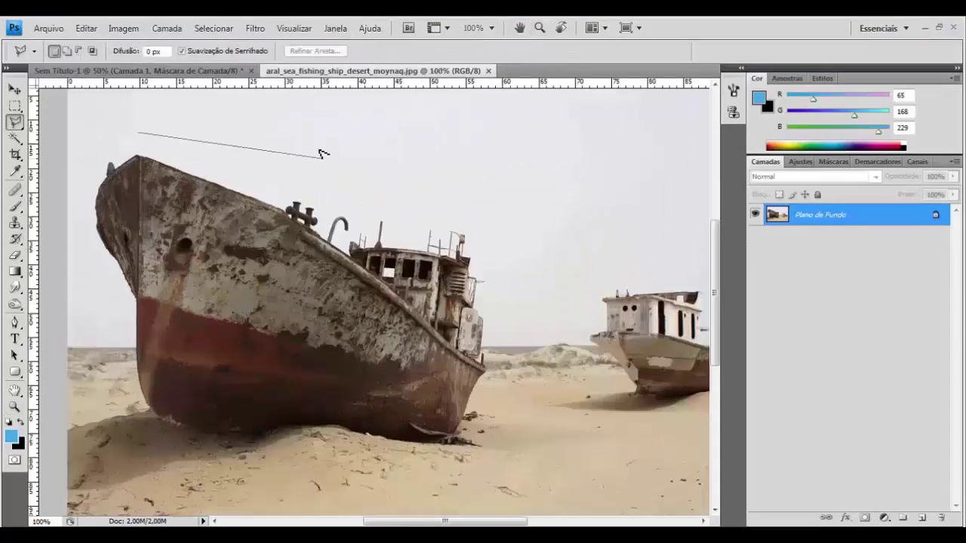
Step: Finish the lasso around the ship, then paste and enlarge it on the canvas
click(106, 138)
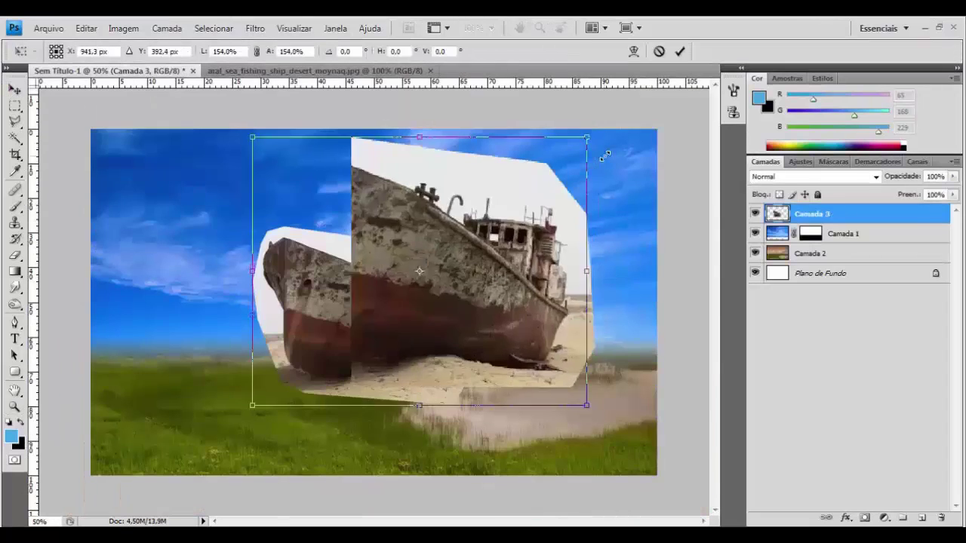
drag(252, 466, 168, 467)
key(Return)
Step: Delete the leftover white sky patches on the ship's deck with the Magic Wand
key(z)
click(381, 215)
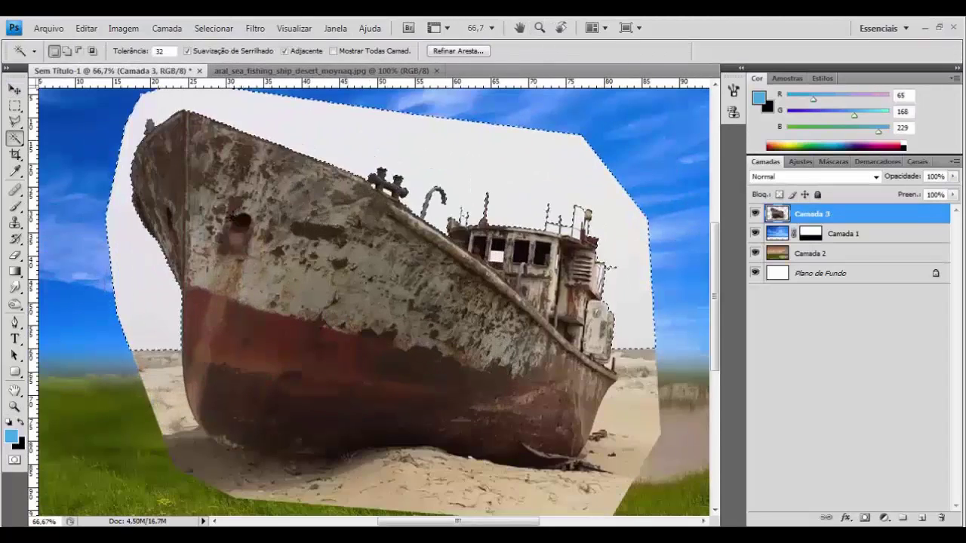
click(381, 215)
click(413, 201)
key(w)
click(413, 202)
scroll(427, 285, right, 5)
scroll(226, 227, right, 5)
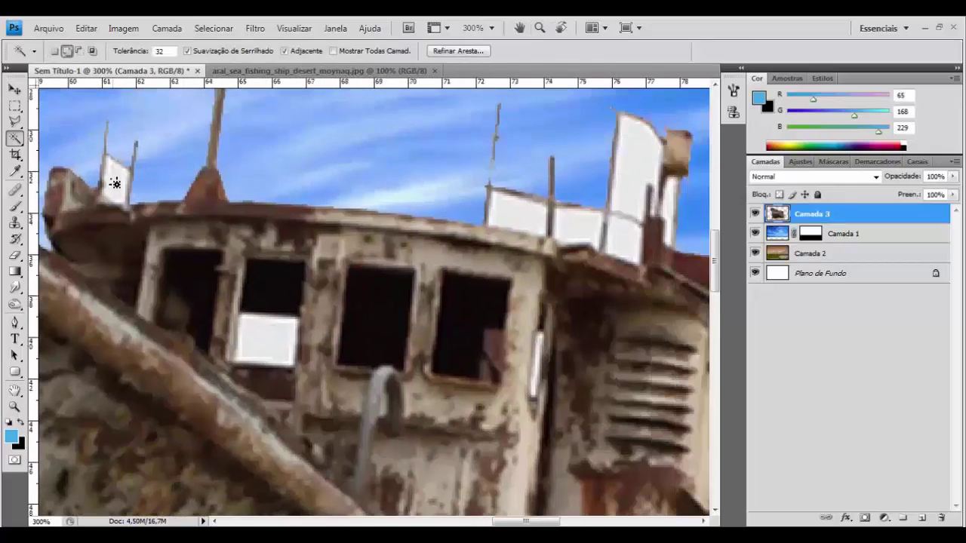
click(535, 363)
scroll(270, 280, right, 5)
scroll(340, 287, down, 3)
scroll(340, 287, right, 3)
click(387, 298)
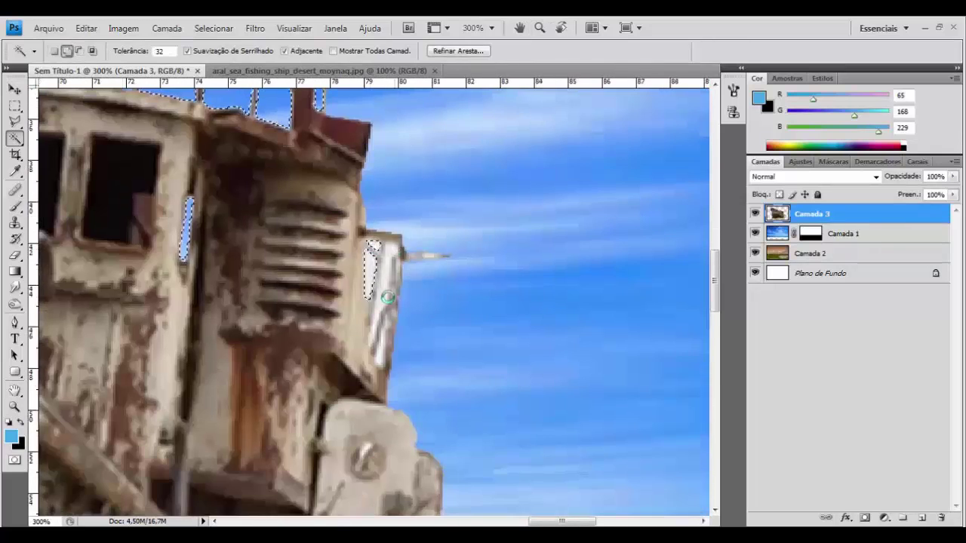
key(ctrl+d)
key(z)
Step: Trace the sand below the hull with the Polygonal Lasso and delete it
drag(420, 287, 319, 192)
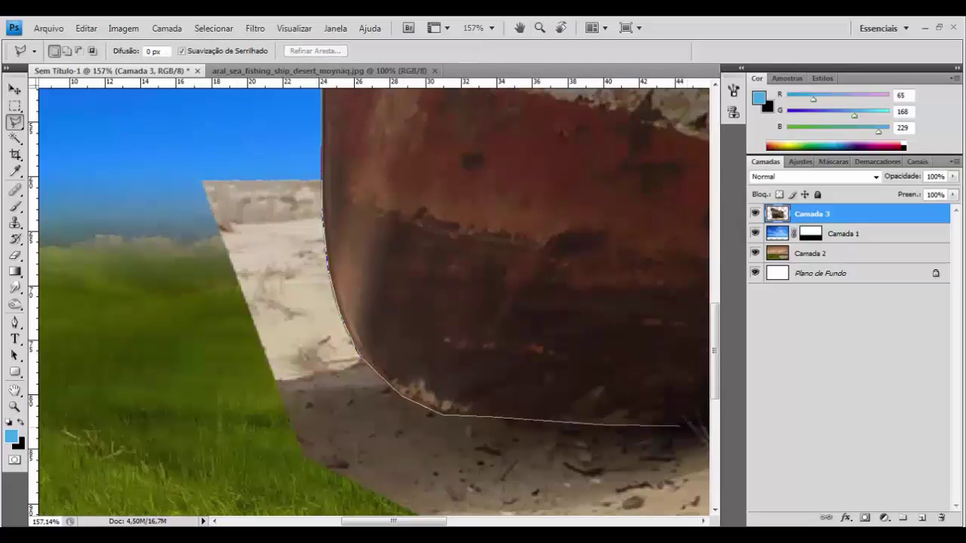
scroll(373, 302, right, 5)
click(540, 434)
scroll(529, 430, right, 5)
click(430, 457)
click(543, 457)
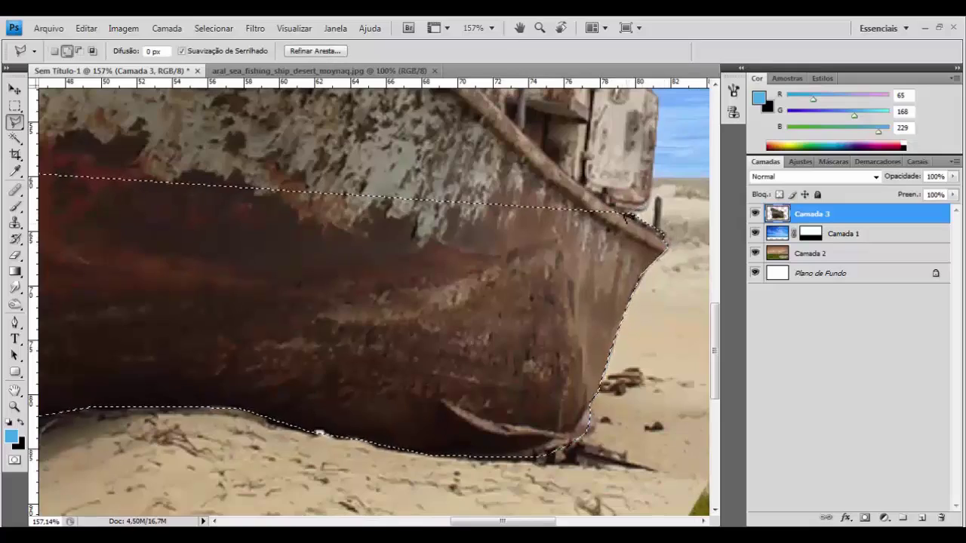
scroll(679, 134, up, 5)
scroll(378, 302, left, 10)
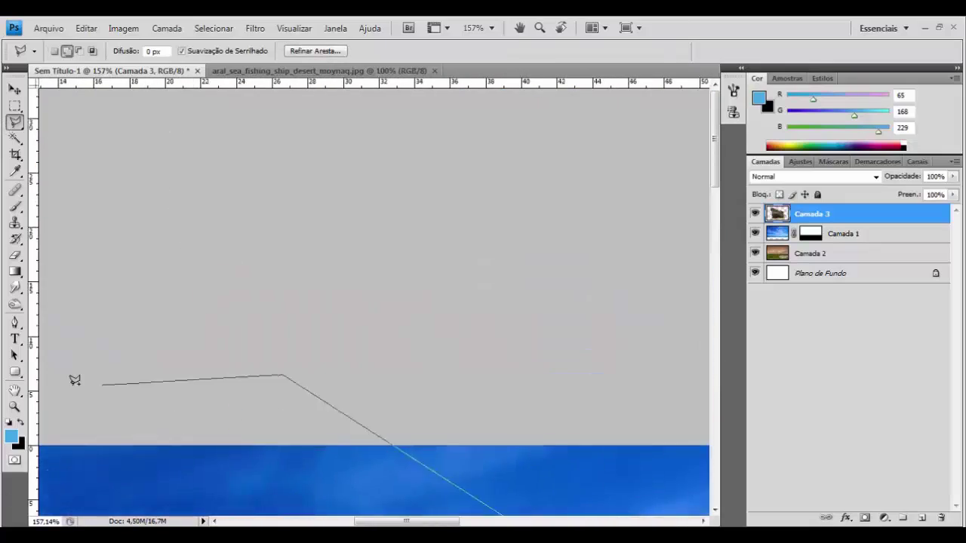
scroll(378, 363, down, 3)
scroll(377, 363, right, 10)
scroll(378, 363, up, 3)
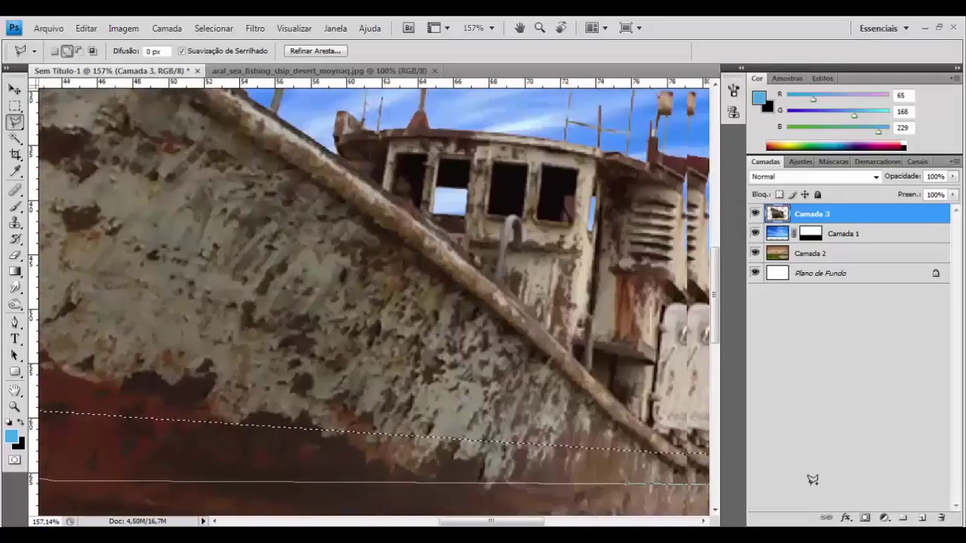
right_click(468, 344)
key(Escape)
key(ctrl+0)
Step: Rescale and reposition the ship layer with Free Transform
key(ctrl+t)
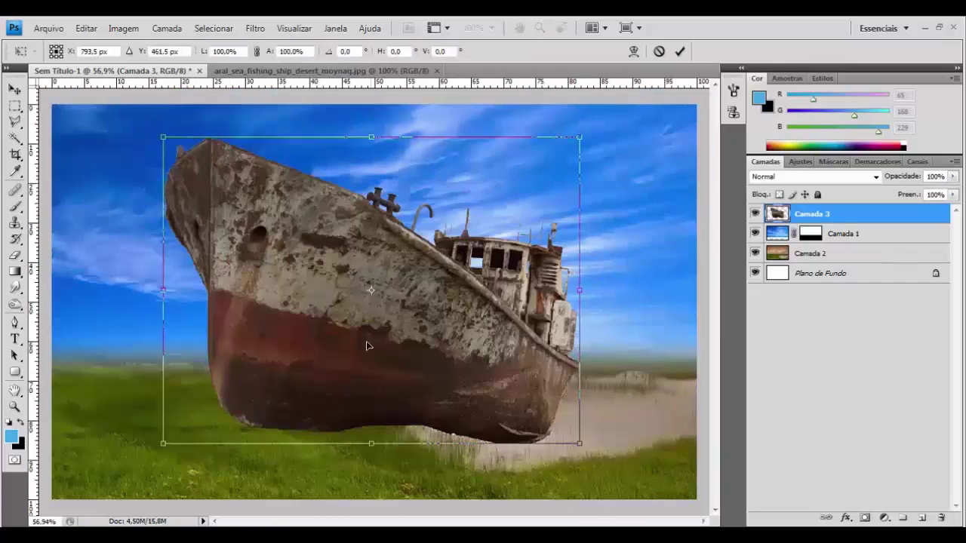
drag(631, 473, 627, 467)
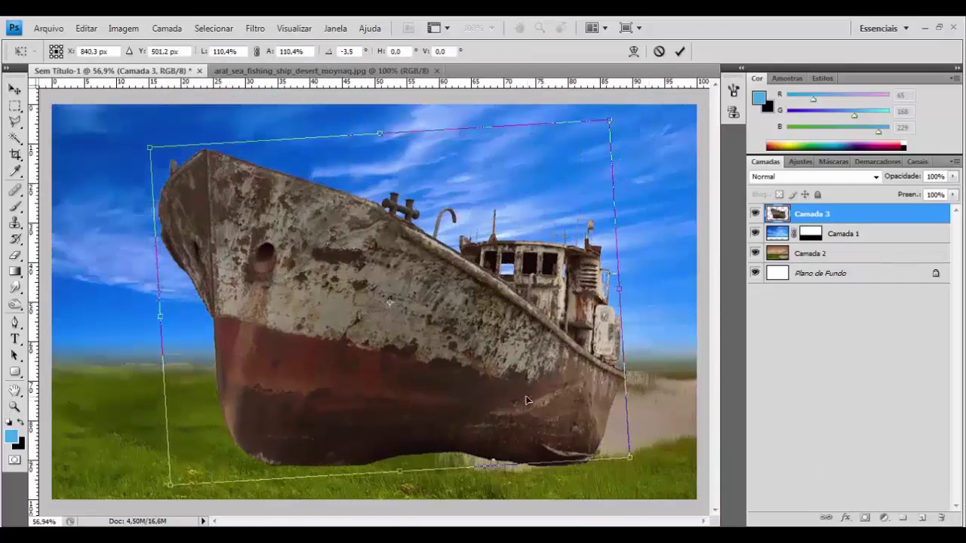
drag(68, 120, 57, 140)
drag(629, 456, 616, 449)
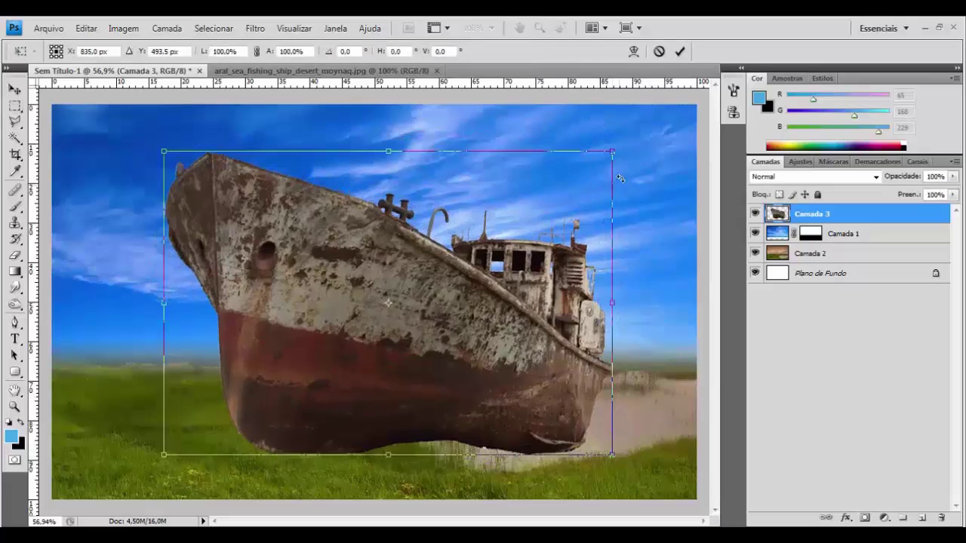
drag(619, 179, 613, 151)
key(Return)
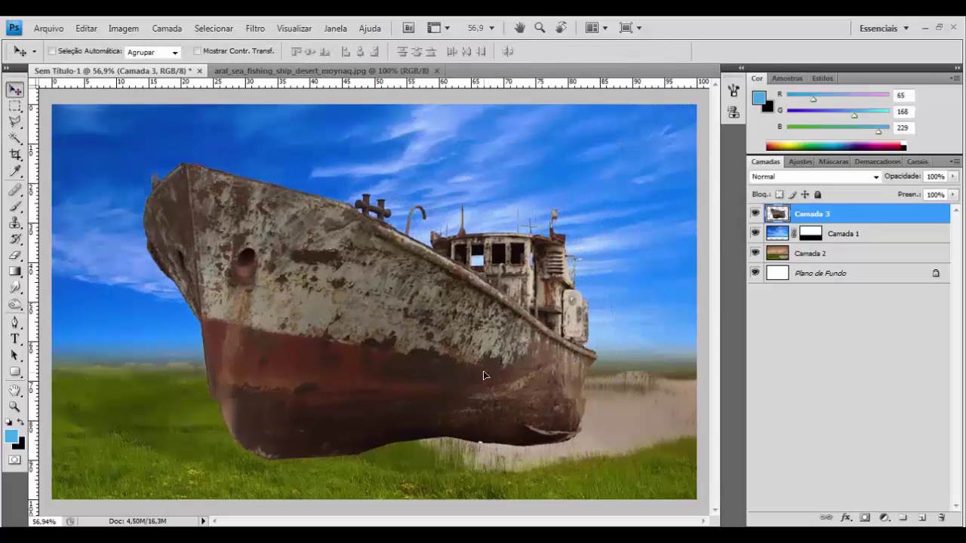
Step: Choose a grass-blade brush tip for painting the ship's mask
key(b)
right_click(171, 243)
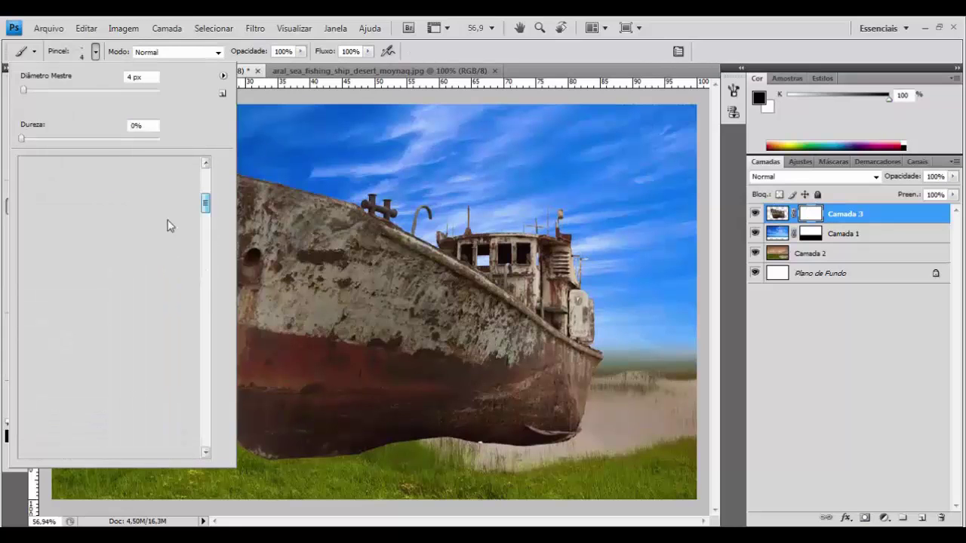
scroll(168, 321, up, 1)
scroll(167, 322, up, 2)
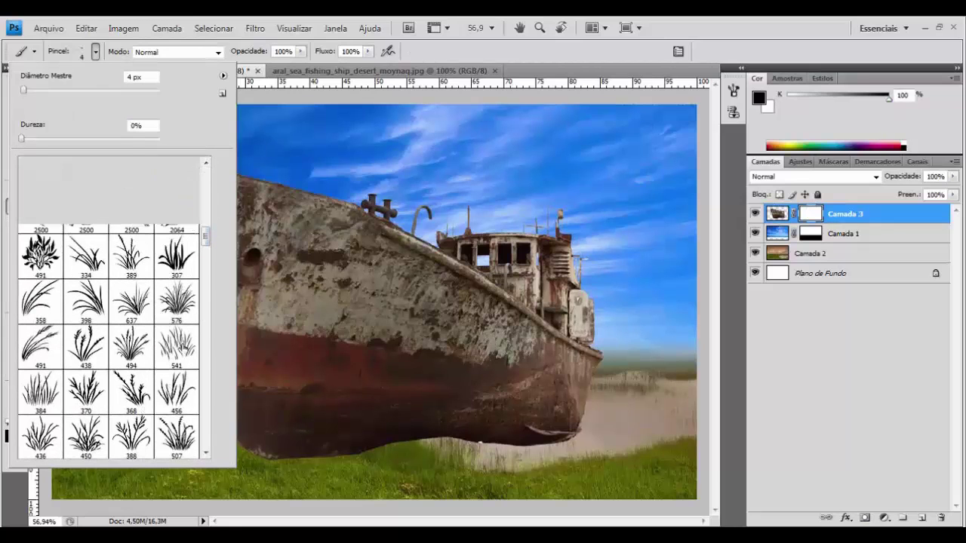
click(177, 347)
key(Return)
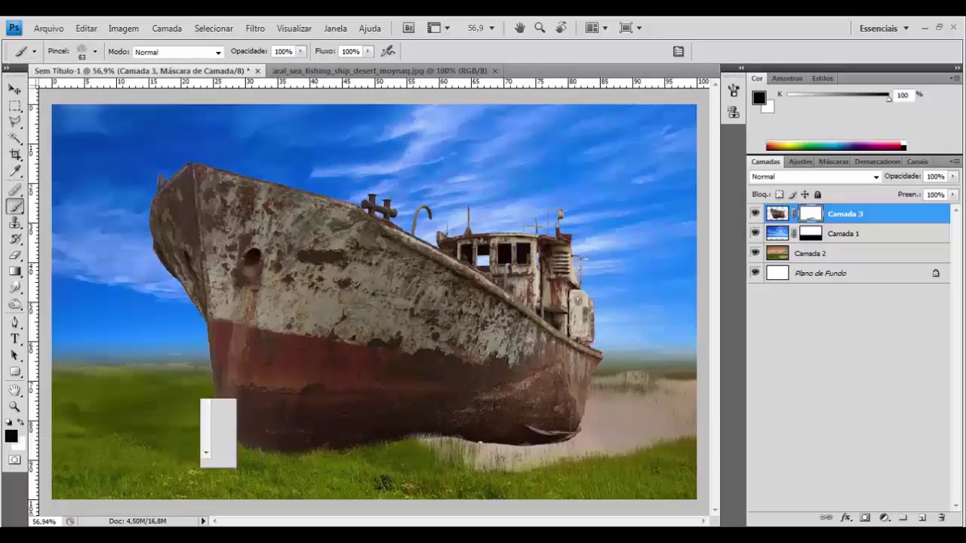
Step: Paint grass blades over the hull's base, then switch to a soft round brush
key(z)
click(403, 446)
key(b)
click(95, 52)
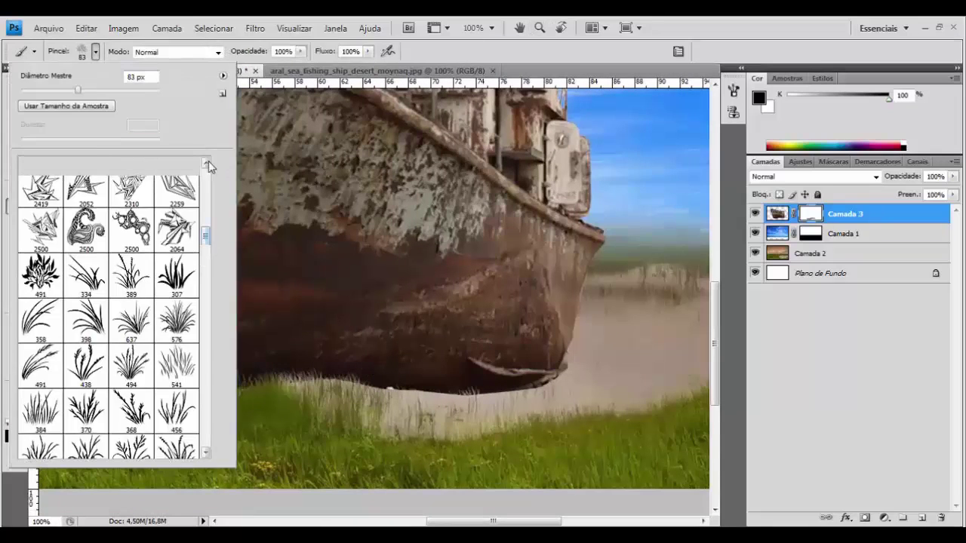
scroll(113, 302, up, 5)
click(86, 179)
key(Return)
Step: Zoom back out from the ship to view the composite
scroll(332, 413, left, 5)
scroll(192, 424, up, 1)
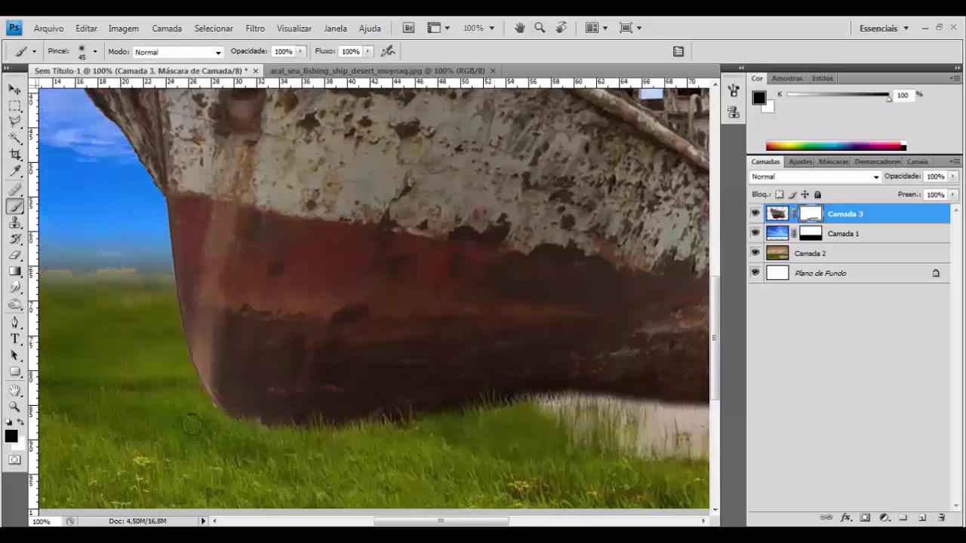
key(z)
key(ctrl+0)
alt+click(416, 317)
Step: Duplicate the ship, skew the copy into a shadow and give it a black colour overlay
alt+click(444, 302)
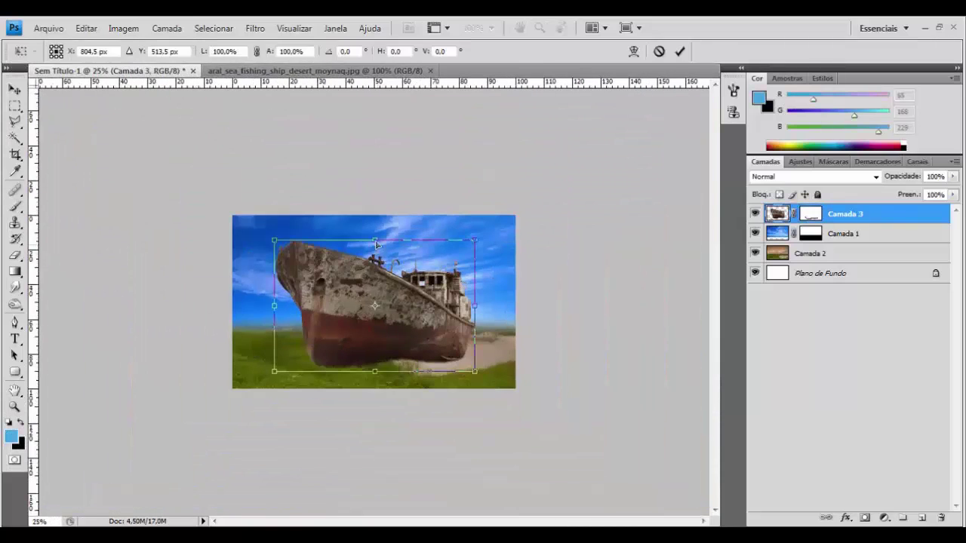
key(ctrl+j)
key(ctrl+t)
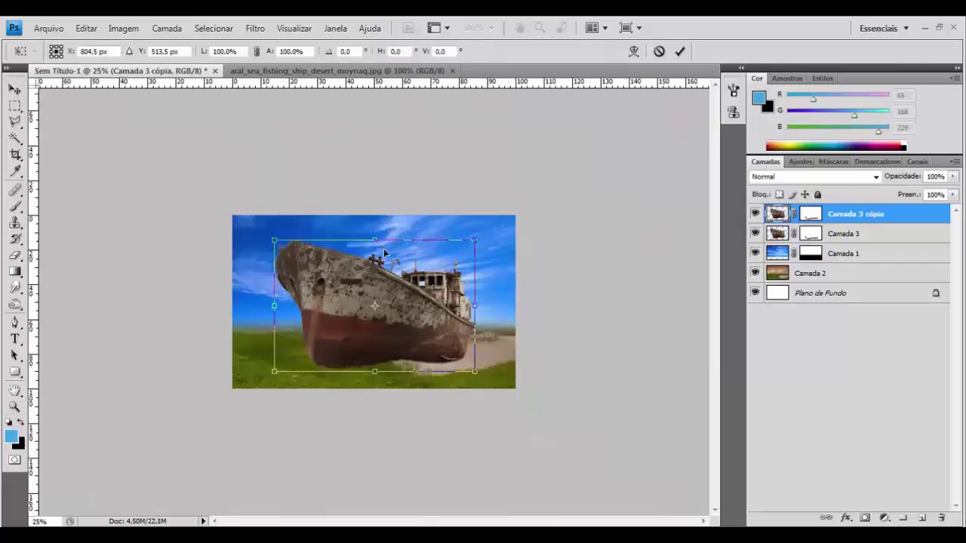
drag(480, 450, 495, 466)
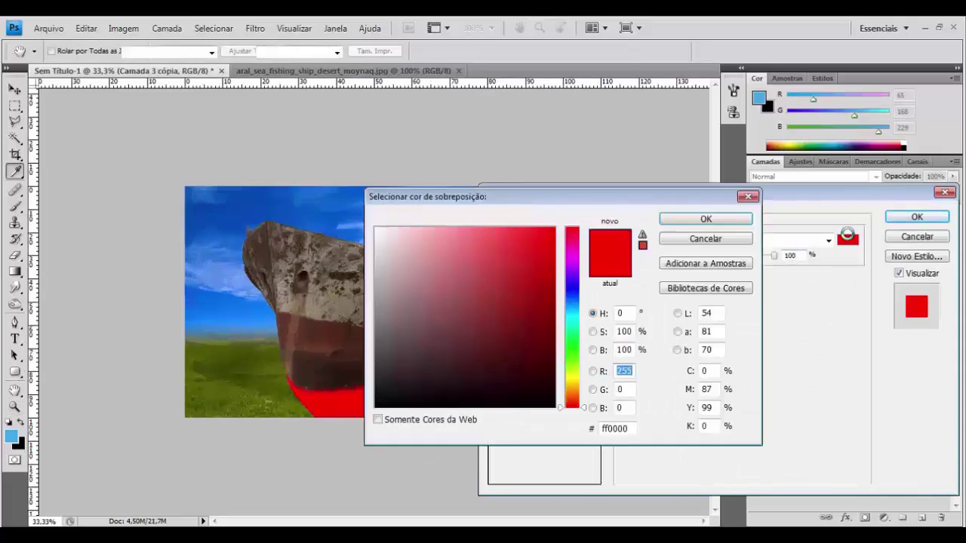
click(377, 404)
click(705, 218)
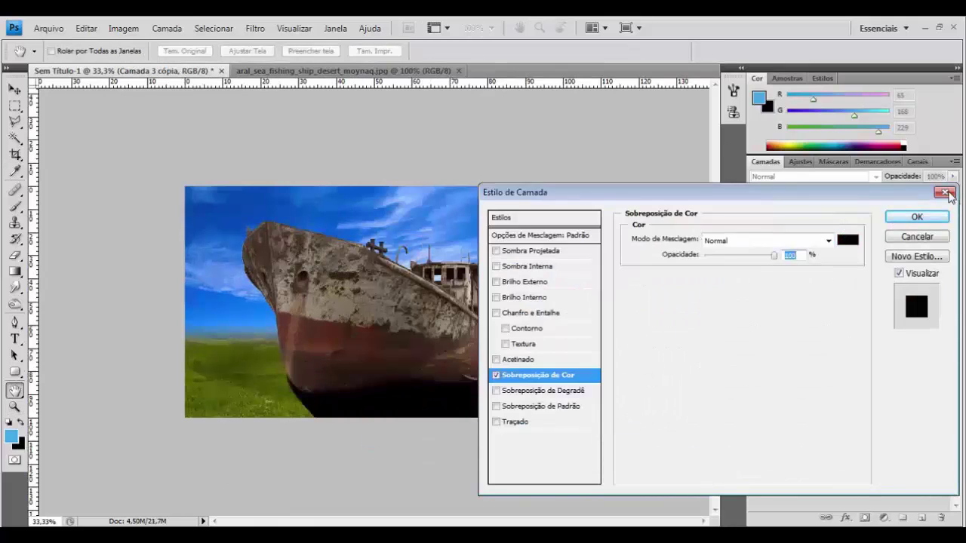
click(916, 216)
Step: Duplicate the shadow layer and skew the second shadow's bottom edge to the left
click(781, 215)
click(782, 233)
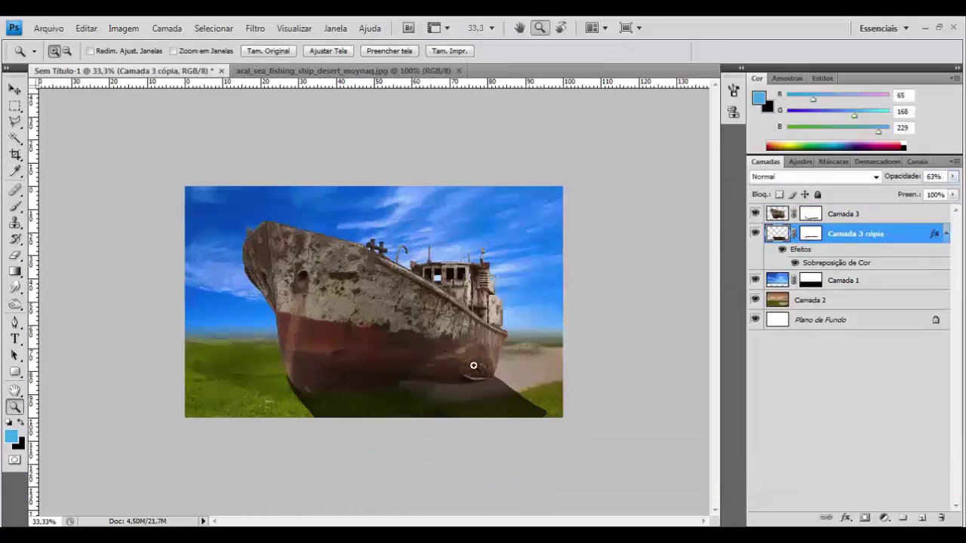
click(327, 51)
key(ctrl+j)
key(ctrl+t)
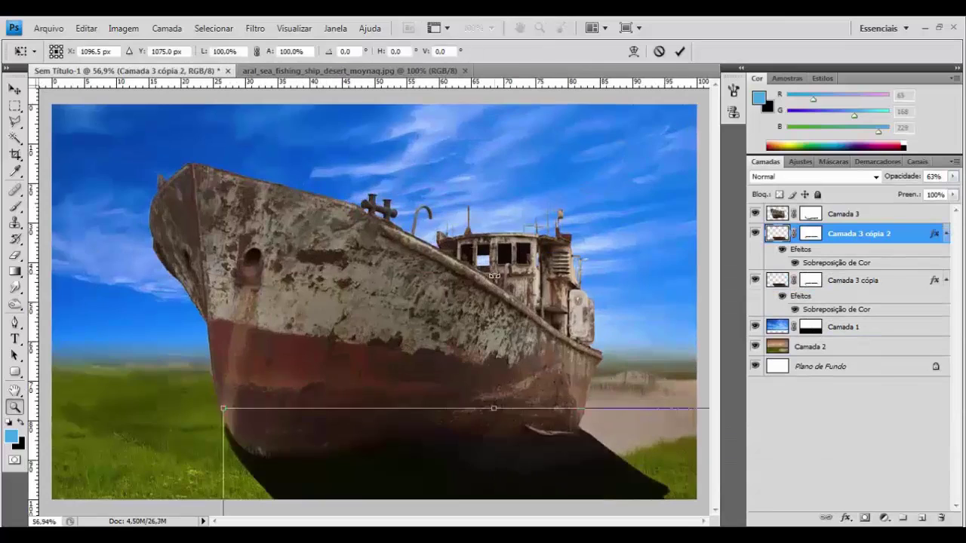
key(ctrl+minus)
key(ctrl+minus)
key(ctrl+minus)
drag(426, 436, 251, 438)
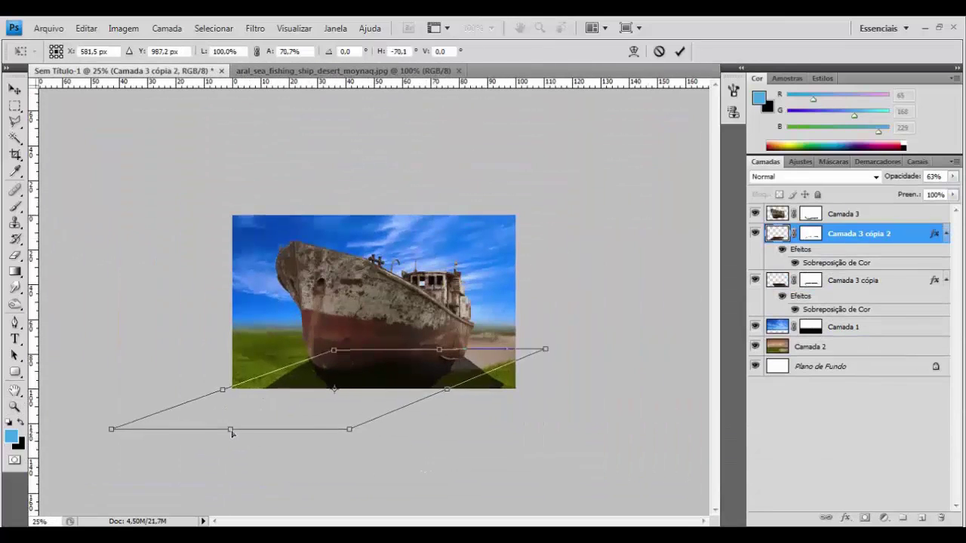
key(Return)
Step: Lower the second shadow's opacity to 30%
key(z)
click(425, 319)
click(424, 319)
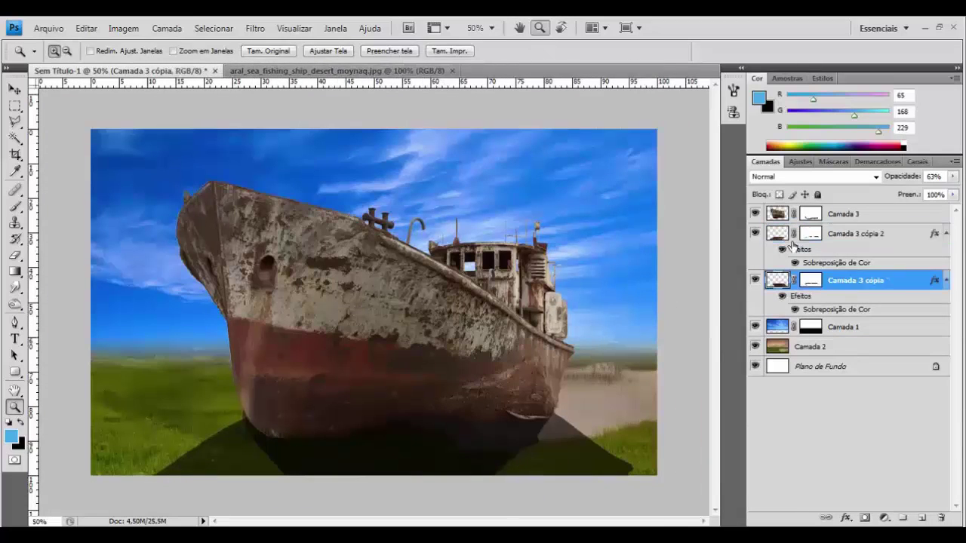
click(953, 175)
drag(929, 193, 905, 194)
Step: Transform the Camada 3 cópia ship copy and work on its layer mask
click(788, 280)
key(ctrl+minus)
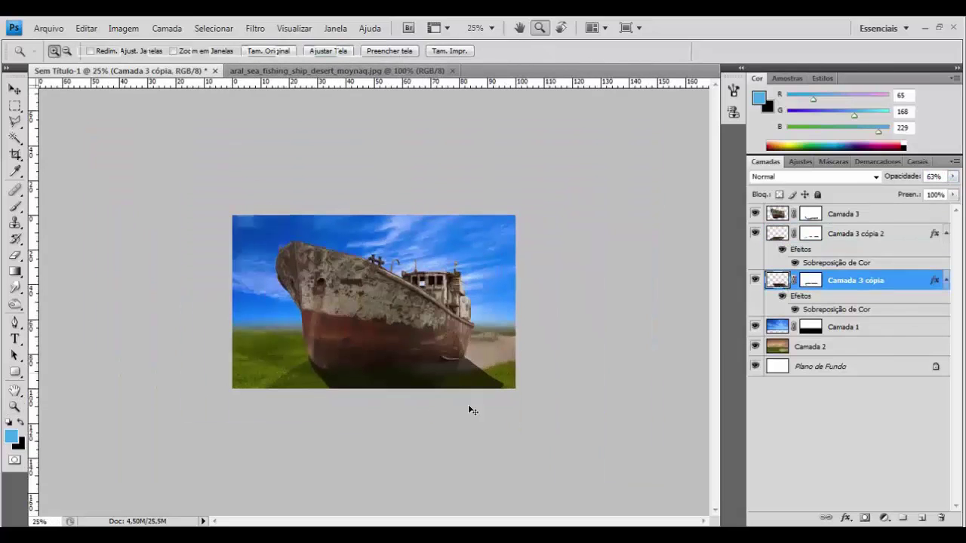
key(ctrl+t)
key(ctrl+plus)
key(ctrl+plus)
key(ctrl+plus)
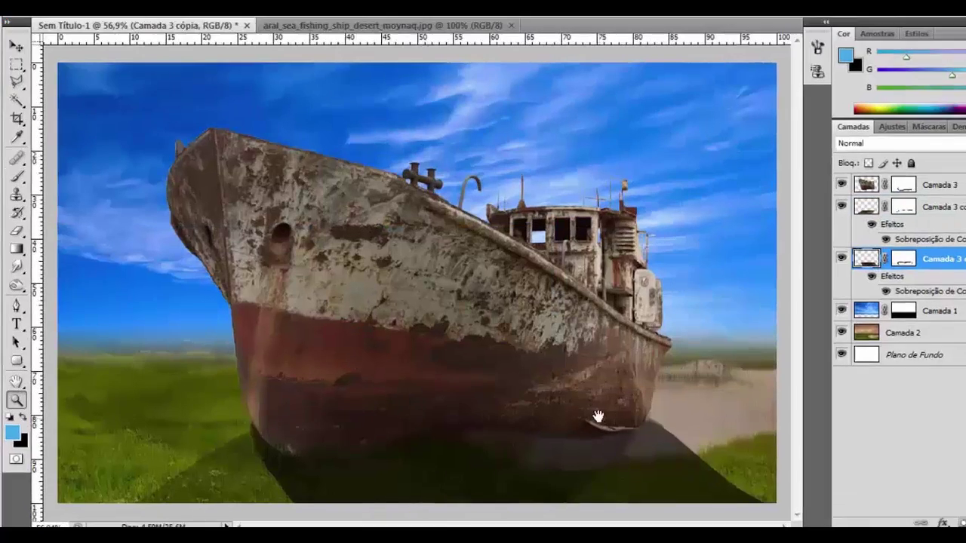
key(Return)
key(z)
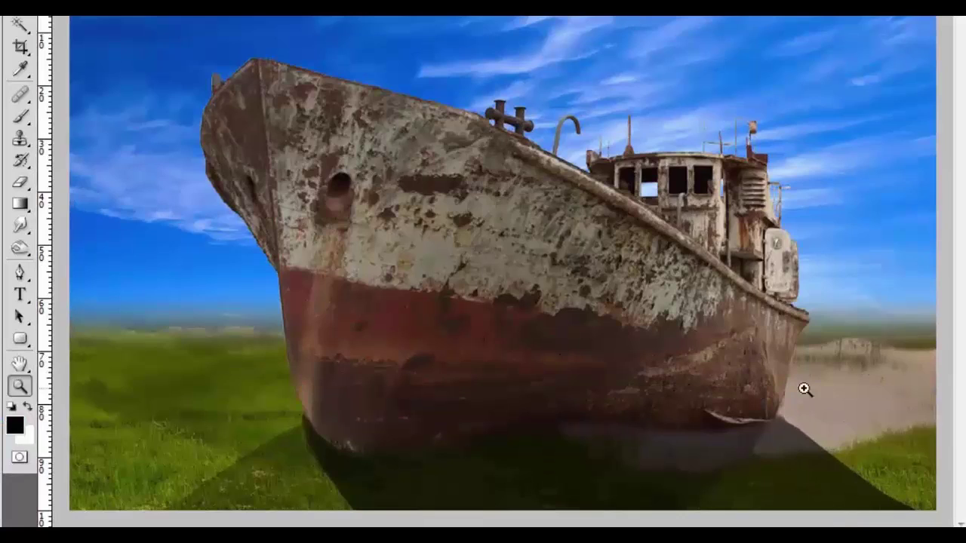
key(b)
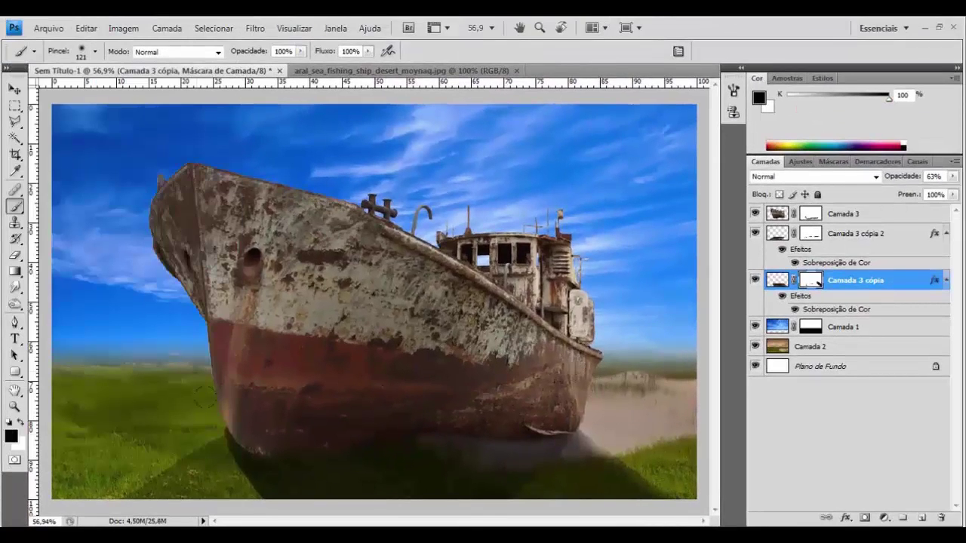
click(815, 235)
click(843, 214)
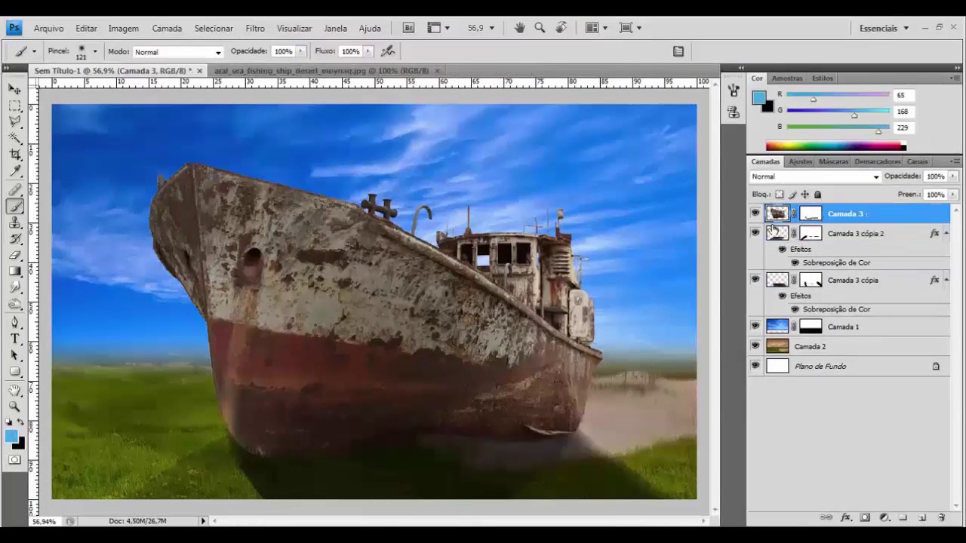
Step: Duplicate Camada 3, lower its Lightness in Hue/Saturation and add a mask
key(ctrl+j)
key(ctrl+u)
drag(778, 325, 740, 325)
key(Return)
Step: With a 360 px brush, paint black on the darkened copy's mask over part of the ship
click(95, 51)
text(360)
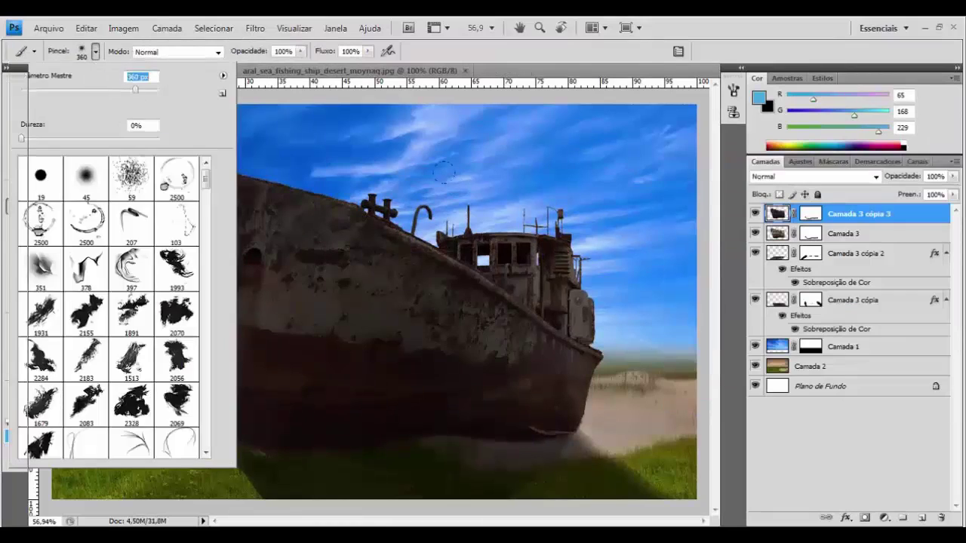
key(Return)
click(811, 214)
mouse_move(529, 287)
mouse_down()
mouse_move(415, 160)
mouse_move(605, 335)
mouse_up()
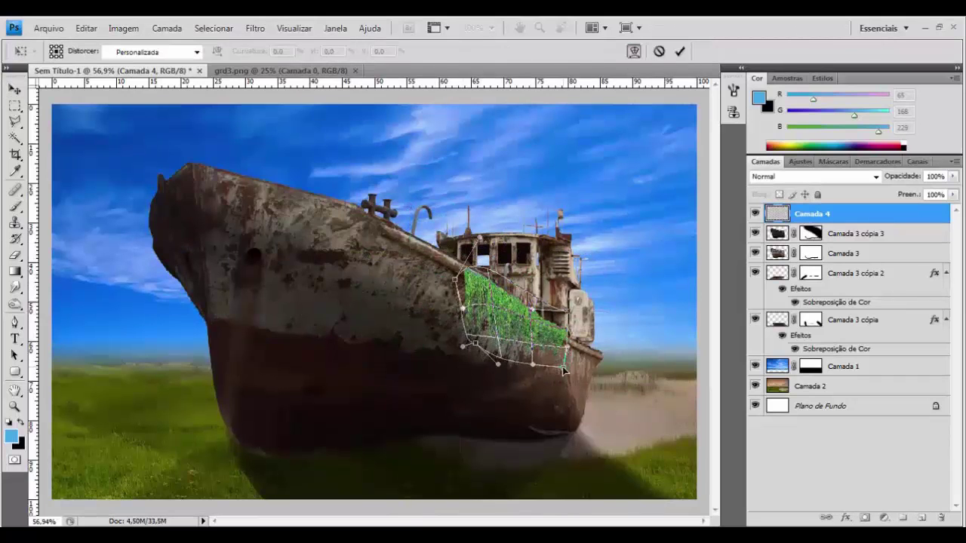
Step: Commit the moss warp and move the moss down onto the hull below the deckhouse
key(Return)
key(z)
click(518, 306)
alt+click(519, 306)
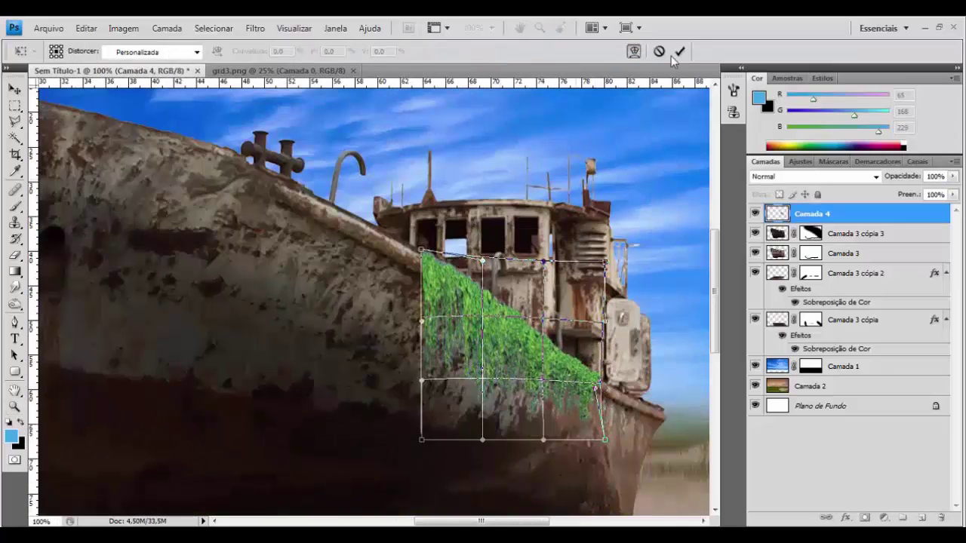
click(679, 51)
drag(513, 325, 588, 381)
drag(637, 420, 583, 386)
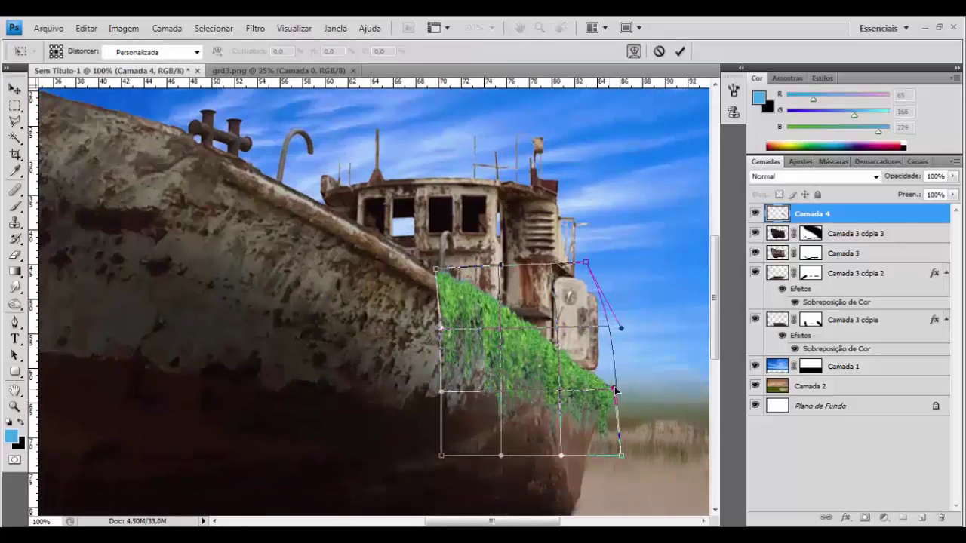
key(Return)
Step: Duplicate the moss, warp it along the hull toward the bow and set Lightness to -10
key(v)
drag(615, 390, 434, 288)
key(ctrl+t)
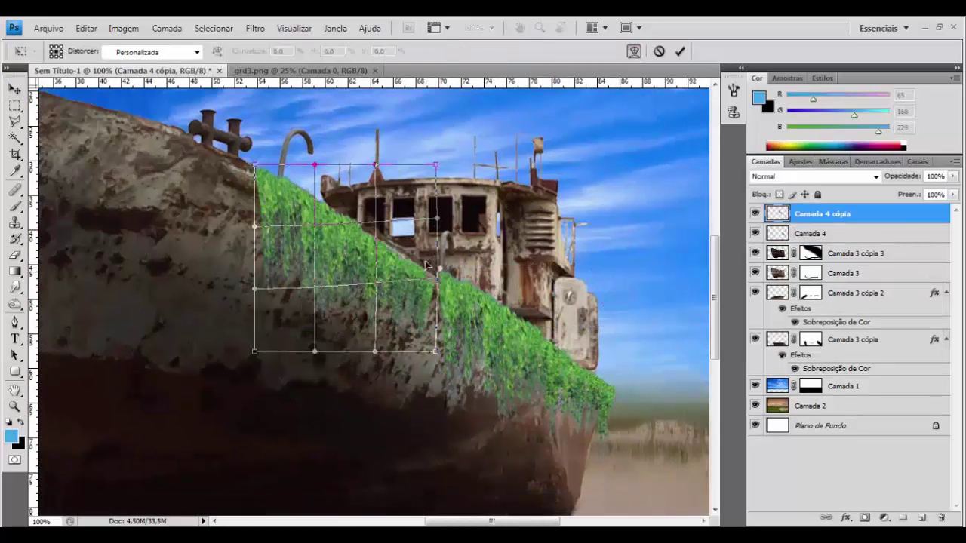
drag(436, 351, 483, 367)
key(Return)
key(ctrl+u)
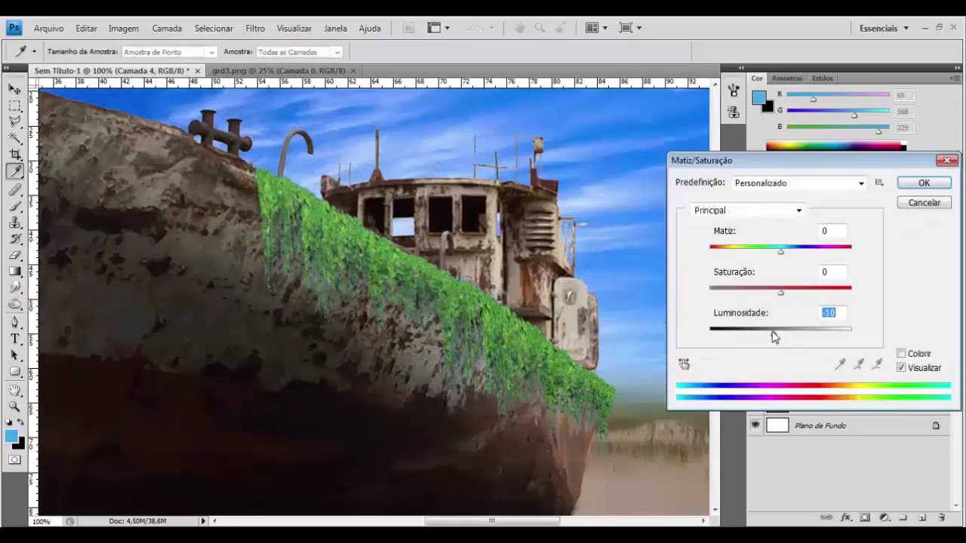
key(Return)
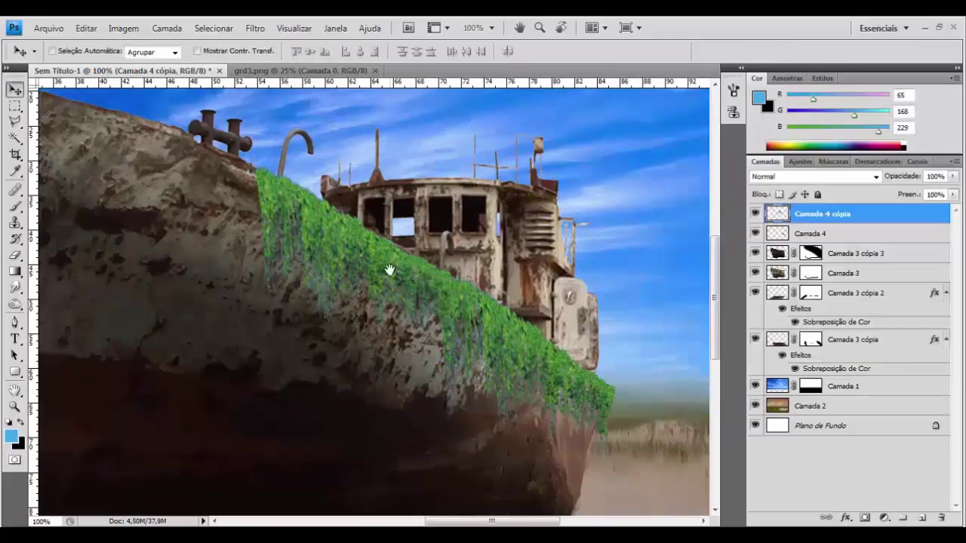
Step: Fit the image in view and create a third moss copy to transform toward the bow
key(z)
key(ctrl+0)
key(ctrl+j)
key(ctrl+t)
Step: Warp the moss copy over the forward hull and move a new copy onto the bow front
click(633, 51)
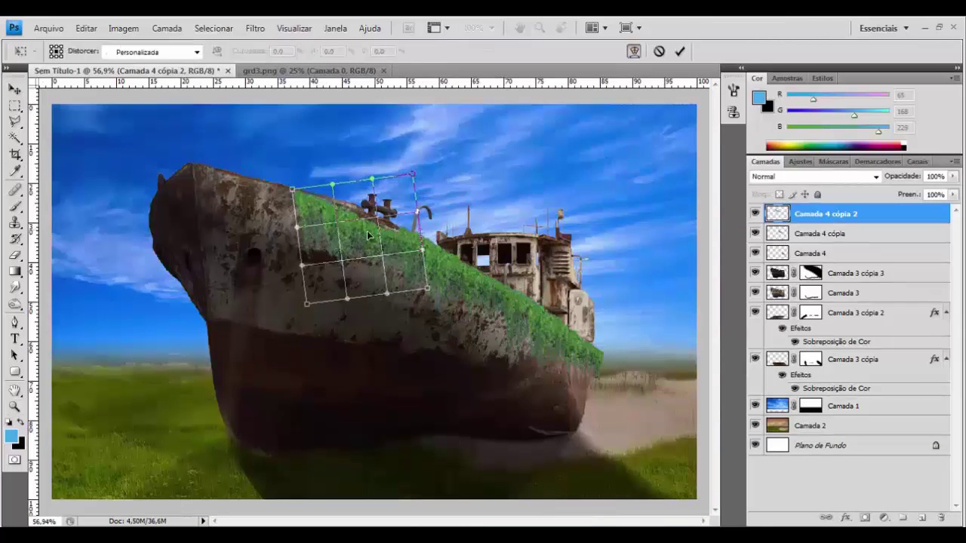
drag(307, 305, 240, 302)
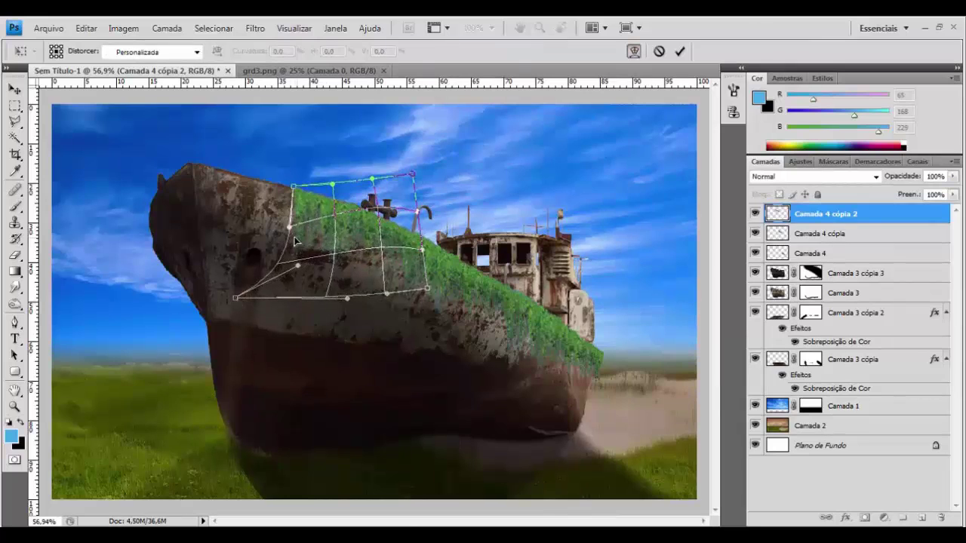
key(Return)
key(ctrl+j)
key(ctrl+t)
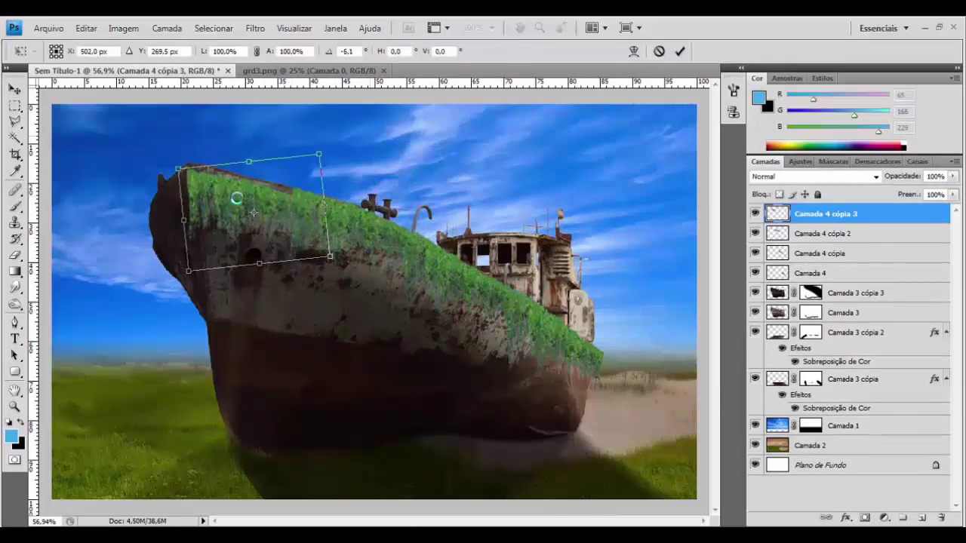
mouse_move(277, 200)
mouse_down()
mouse_move(239, 189)
mouse_move(122, 204)
mouse_move(106, 323)
mouse_up()
key(Return)
Step: Add another moss copy, flip it onto the bow's left edge, warp it over the tip, and mask stray moss
key(ctrl+j)
key(ctrl+t)
click(633, 51)
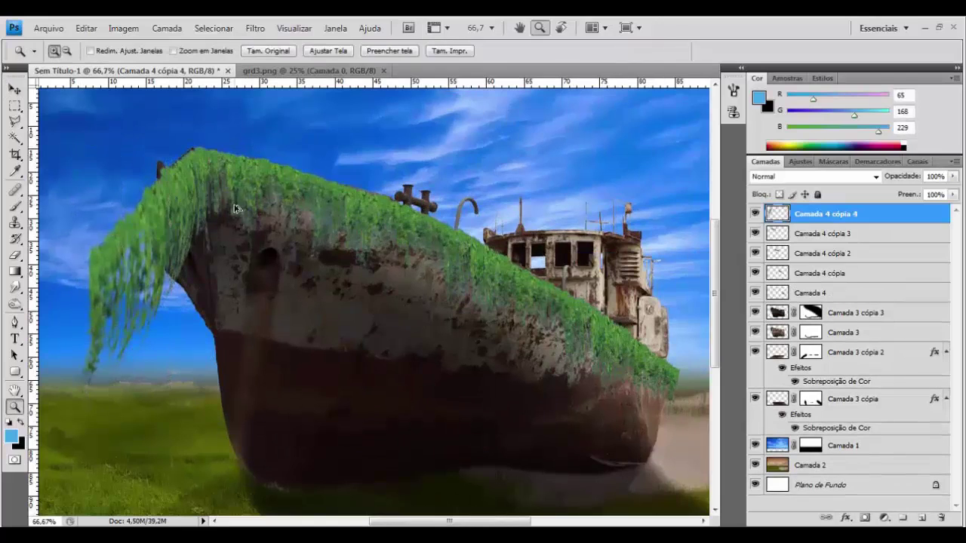
drag(230, 182, 185, 189)
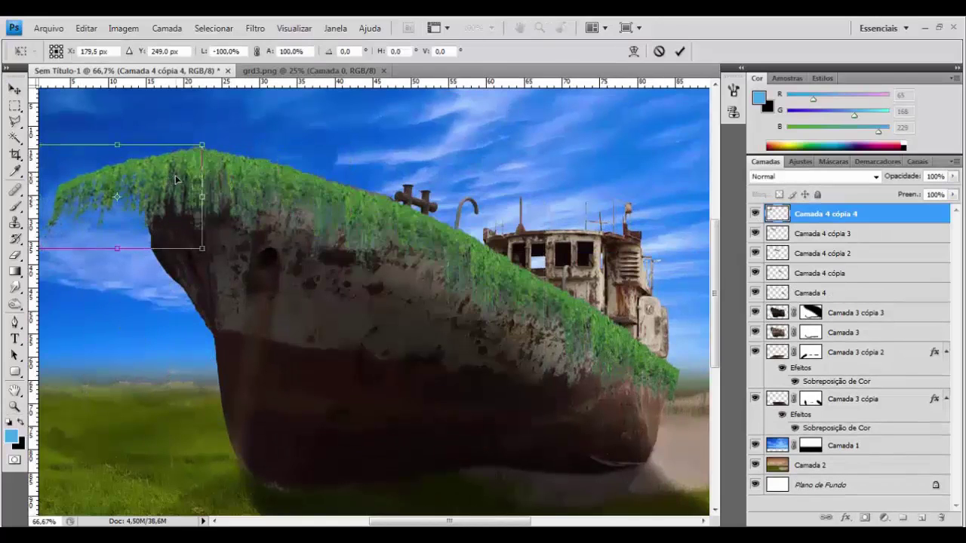
right_click(185, 188)
click(204, 148)
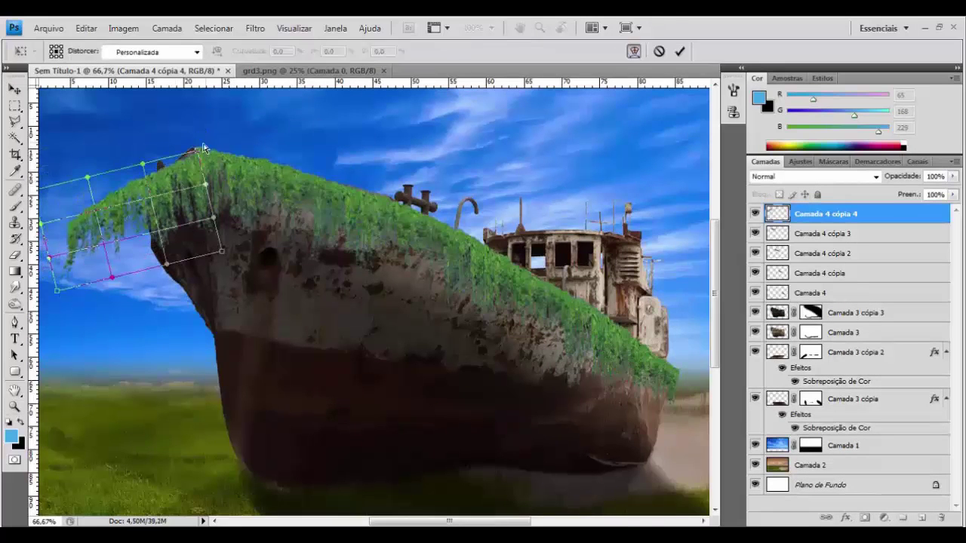
drag(130, 231, 114, 249)
key(Return)
drag(181, 143, 234, 151)
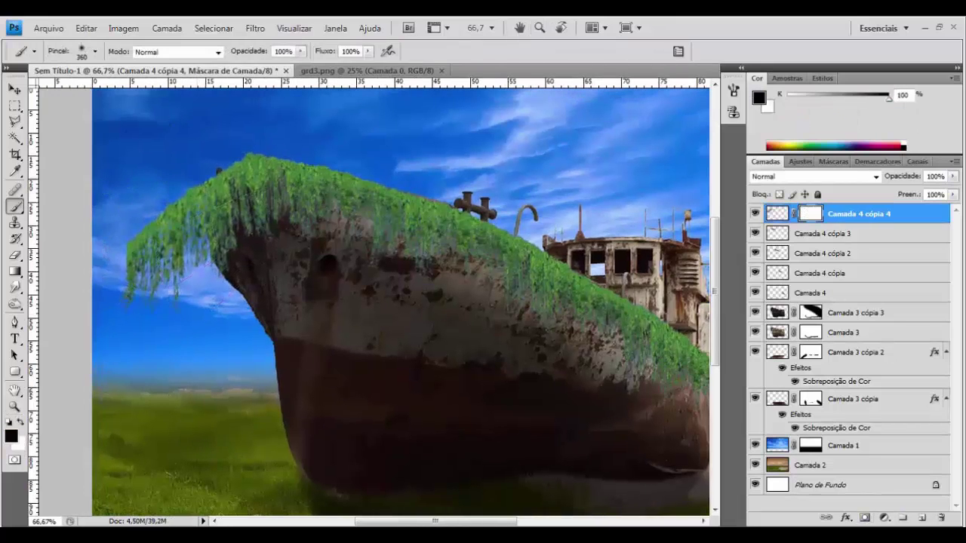
key(b)
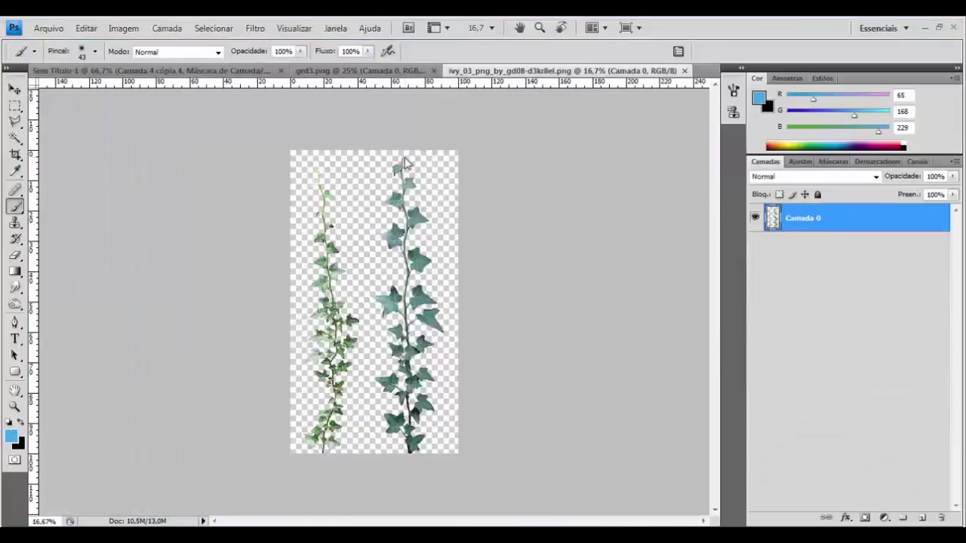
Step: Bring the ivy_03 image into the ship composite and shrink it
click(13, 90)
drag(408, 302, 302, 302)
key(ctrl+t)
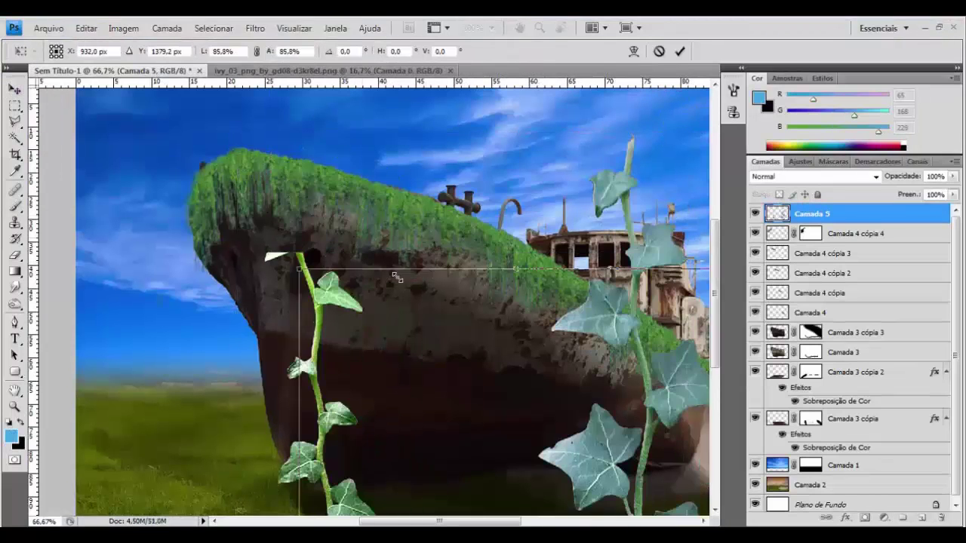
mouse_move(423, 264)
mouse_down()
mouse_move(493, 325)
mouse_move(453, 332)
mouse_up()
key(Return)
key(l)
click(448, 298)
Step: Split the right-hand ivy vine onto its own layer with a polygonal lasso selection
click(483, 294)
click(518, 368)
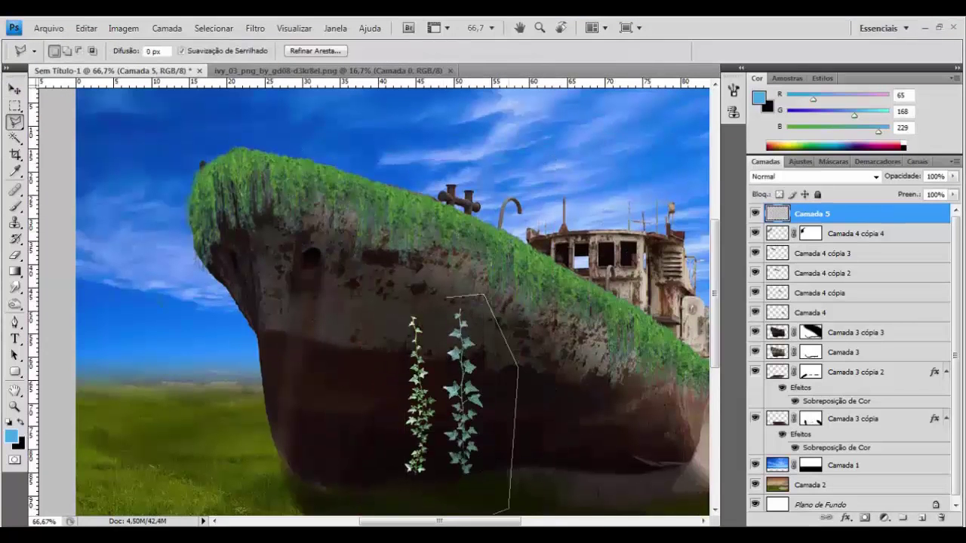
key(ctrl+j)
click(444, 297)
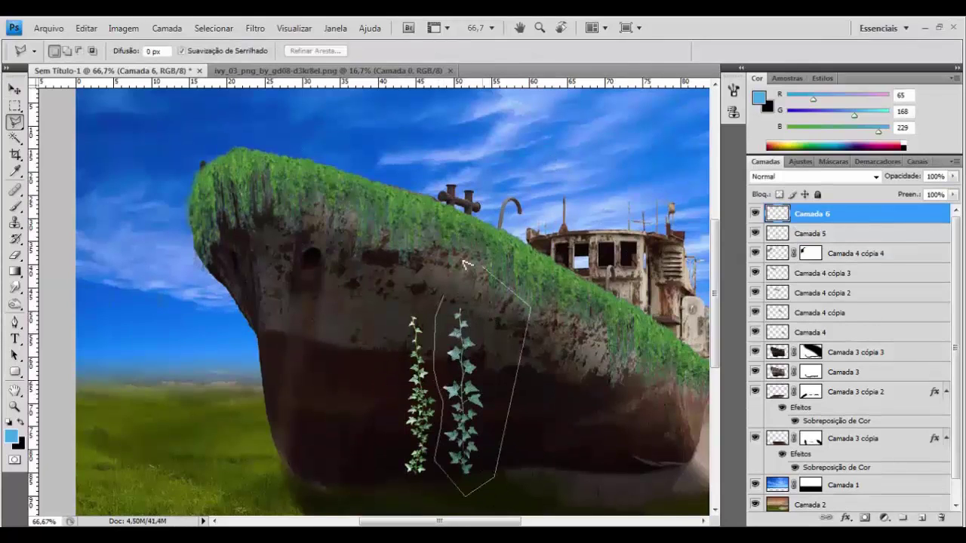
click(466, 263)
click(811, 233)
Step: Flip the left vine horizontally and move it up onto the bow
key(ctrl+t)
right_click(422, 353)
click(460, 343)
drag(422, 370, 317, 301)
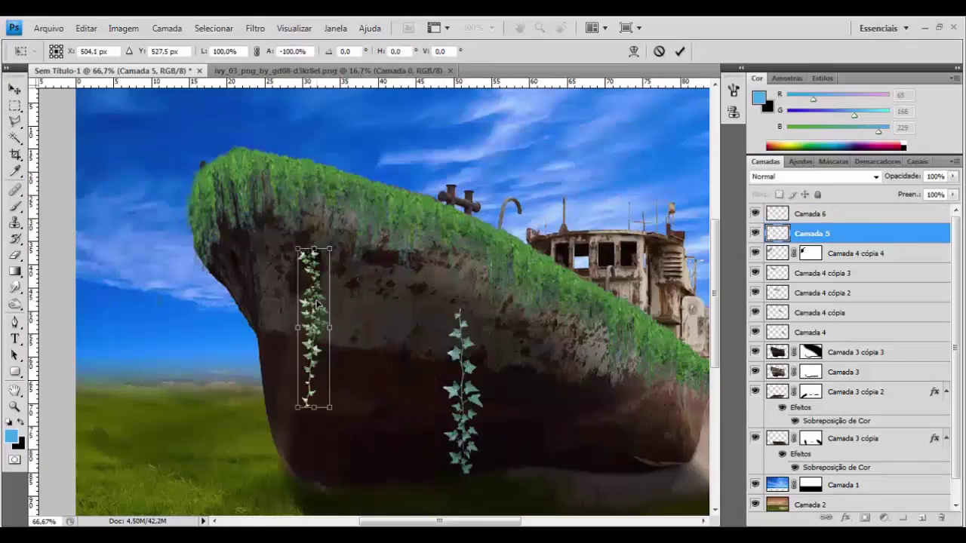
Step: Place the right vine's layer beneath the ship copy and move that vine to the bow's left edge
drag(810, 214, 811, 352)
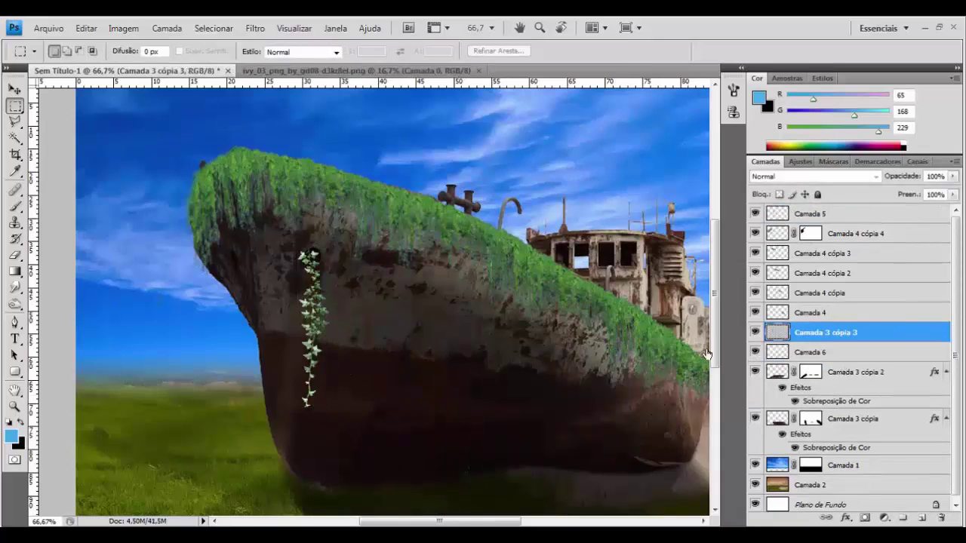
key(ctrl+t)
drag(464, 360, 217, 302)
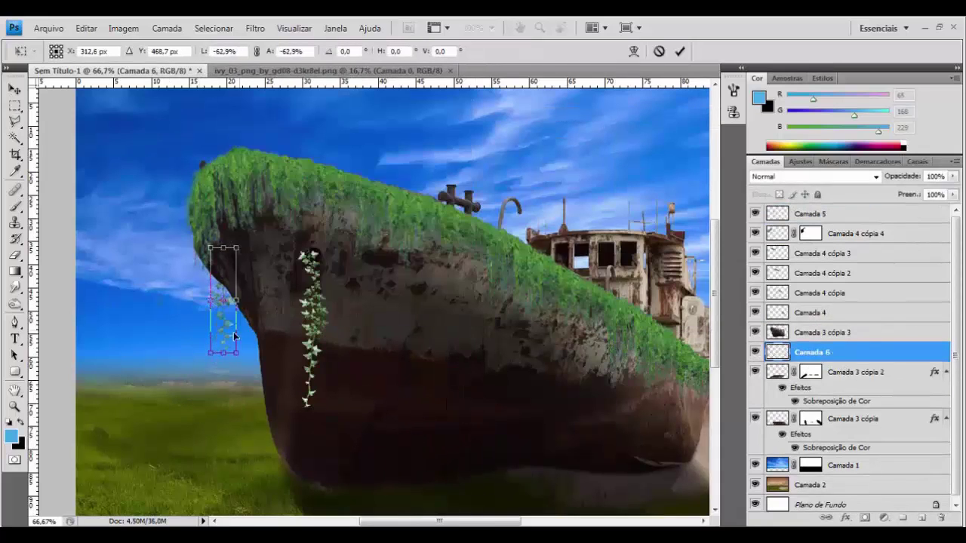
key(Return)
scroll(232, 325, up, 1)
key(ctrl+u)
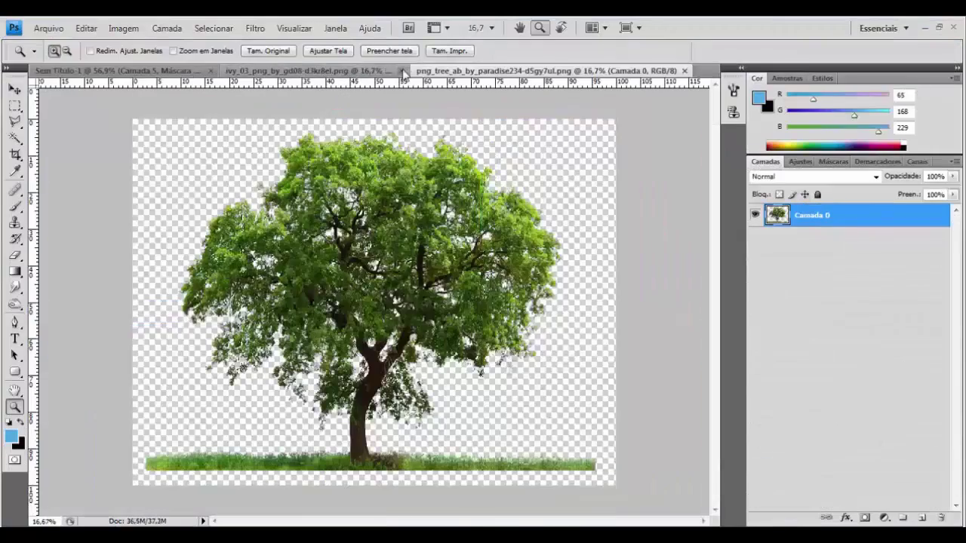
Step: Bring the tree into the composite and shrink it to about 42% on the deck
key(v)
drag(377, 301, 323, 237)
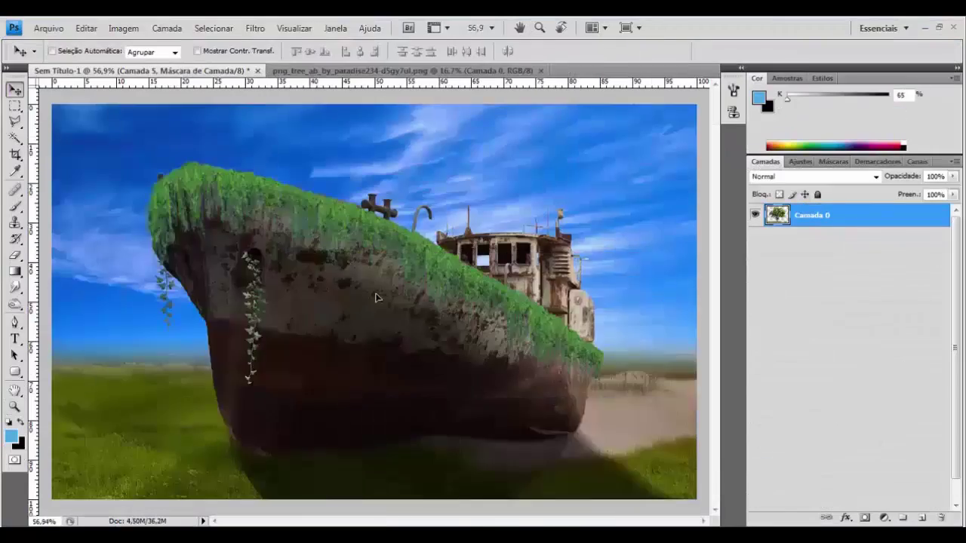
key(ctrl+t)
mouse_move(534, 124)
mouse_down()
mouse_move(241, 205)
mouse_move(442, 359)
mouse_up()
drag(603, 418, 532, 264)
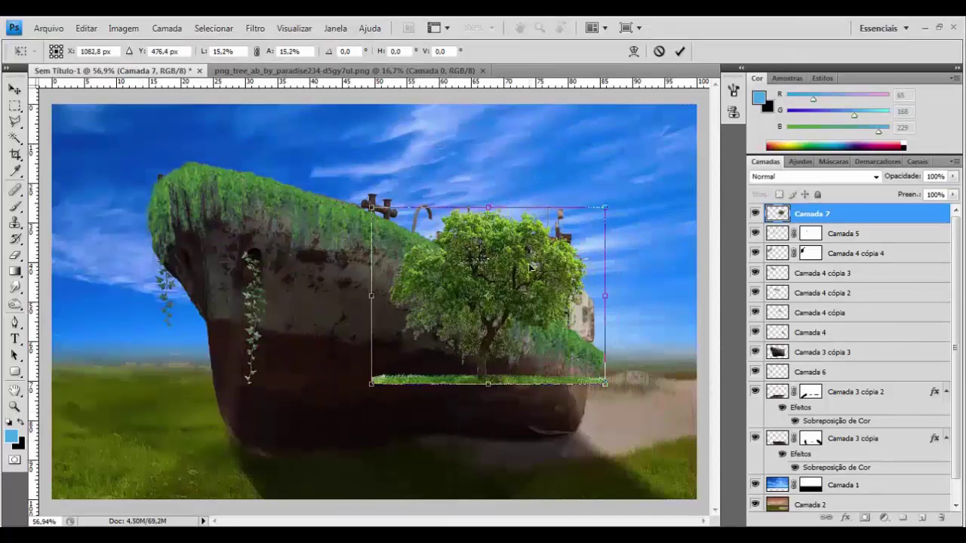
key(Return)
Step: Mask out the lower tree, then zoom to 200% on the deckhouse to refine the brushing
drag(400, 325, 574, 227)
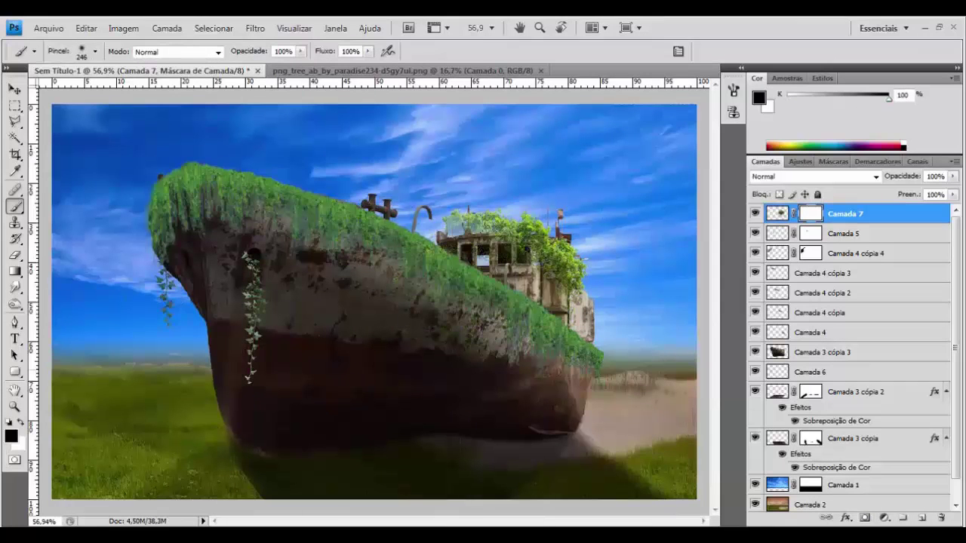
key(z)
drag(227, 264, 627, 463)
key(b)
click(95, 51)
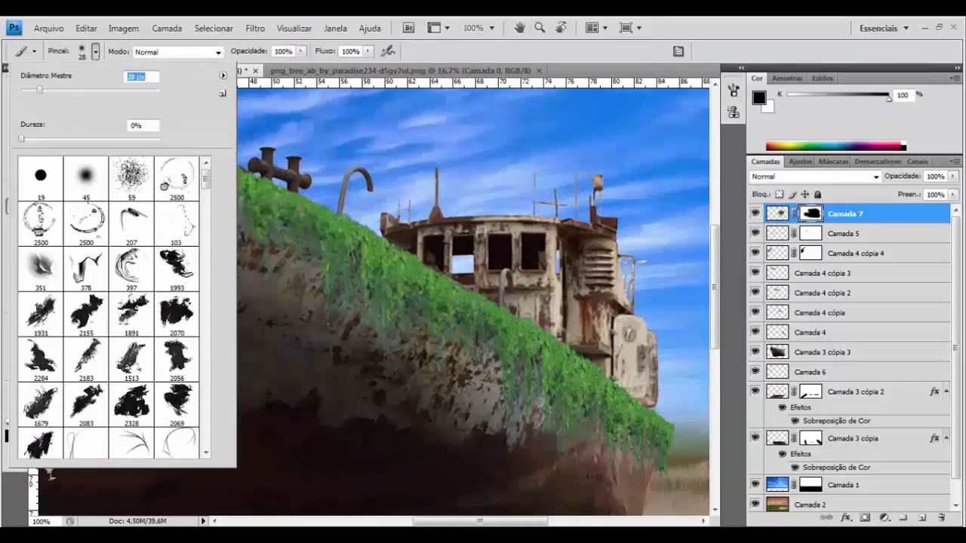
key(z)
click(622, 249)
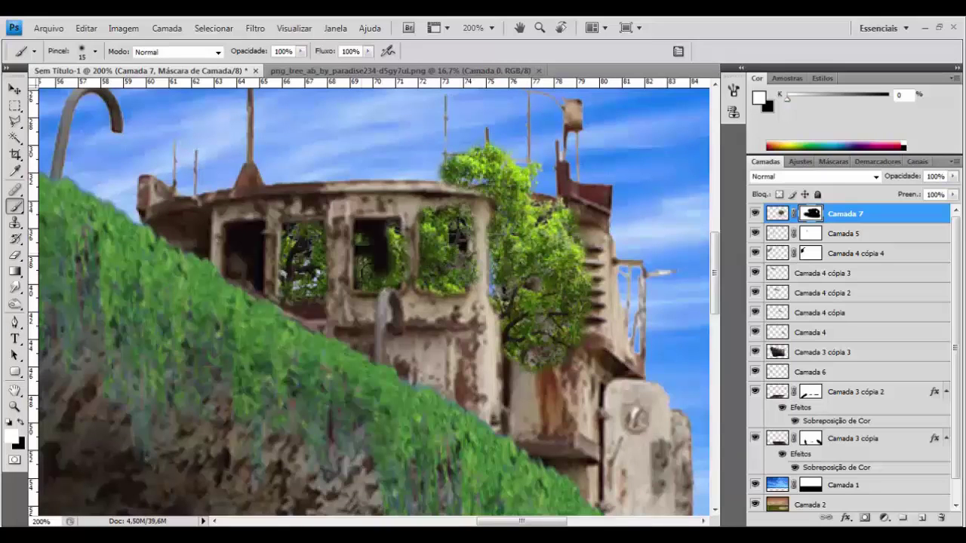
drag(387, 256, 409, 266)
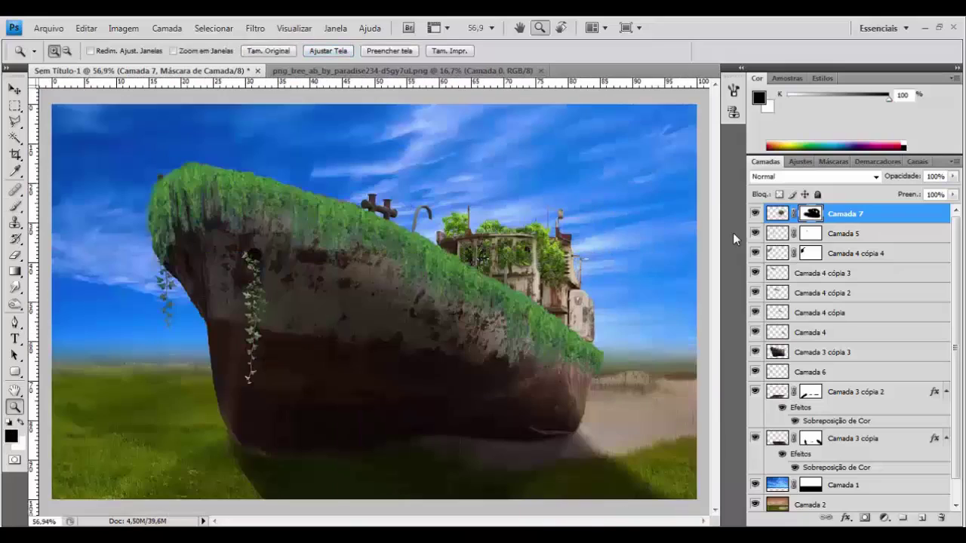
Step: Open the Trees0043_L.png tree image from the image folder
click(923, 183)
click(49, 28)
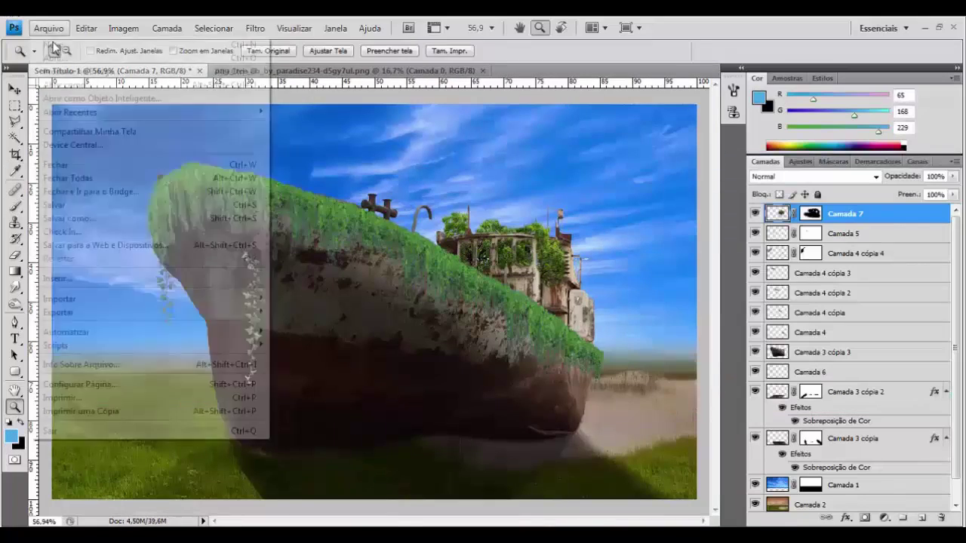
click(52, 54)
click(549, 268)
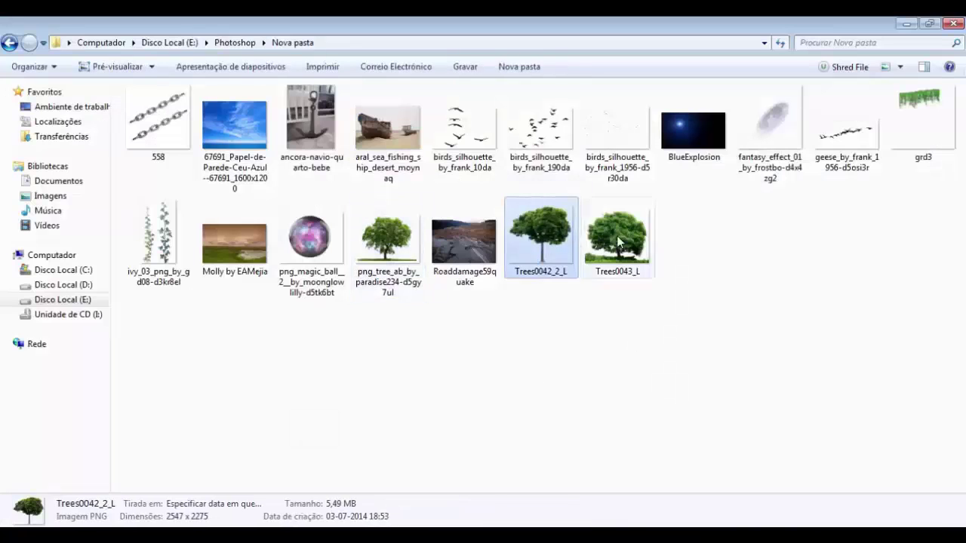
double_click(618, 238)
Step: Move the tree into the composite, scale it down and place it on the bow deck
drag(100, 76, 312, 259)
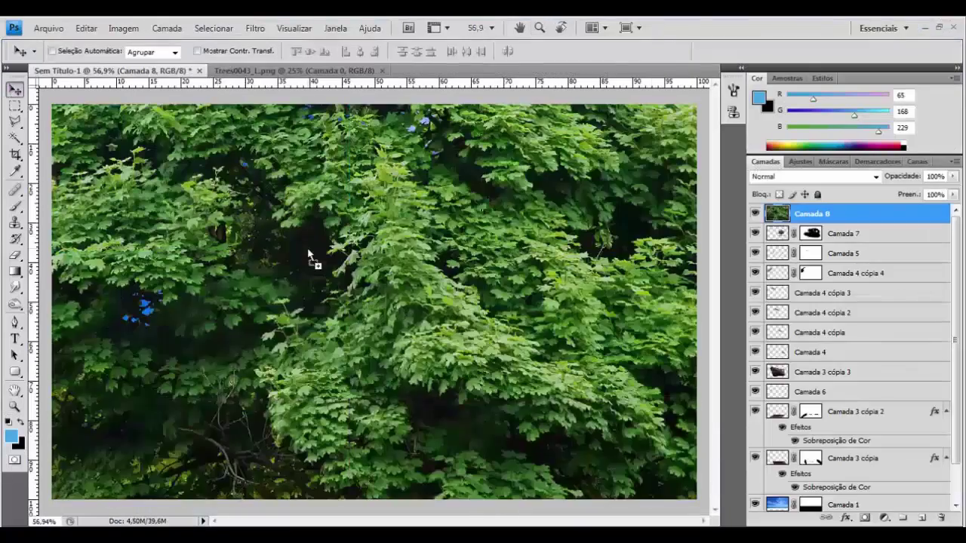
key(ctrl+t)
mouse_move(161, 184)
mouse_down()
mouse_move(576, 511)
mouse_move(363, 186)
mouse_up()
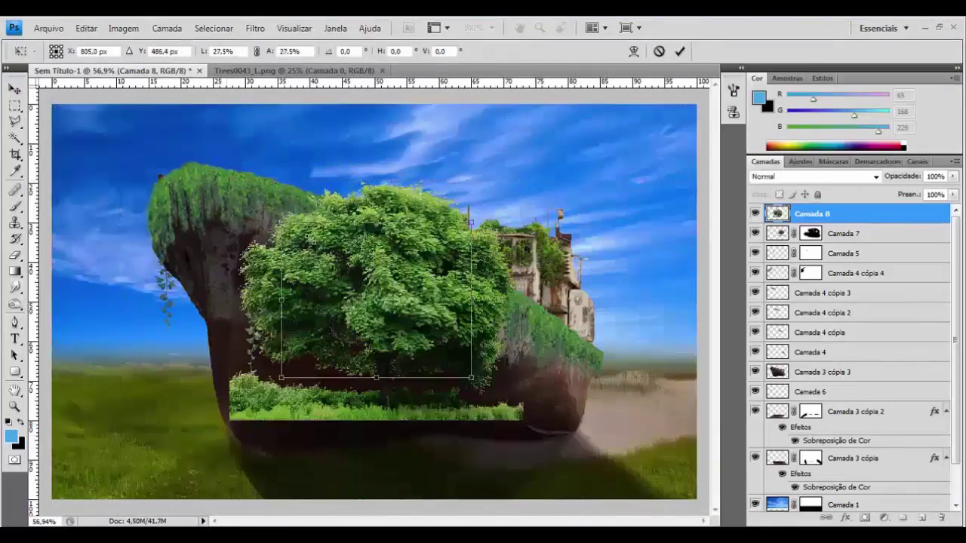
drag(581, 410, 421, 272)
key(Return)
Step: Mask the tree and brush out its base, restoring its left edge with a 42 px brush
click(865, 519)
key(b)
click(86, 51)
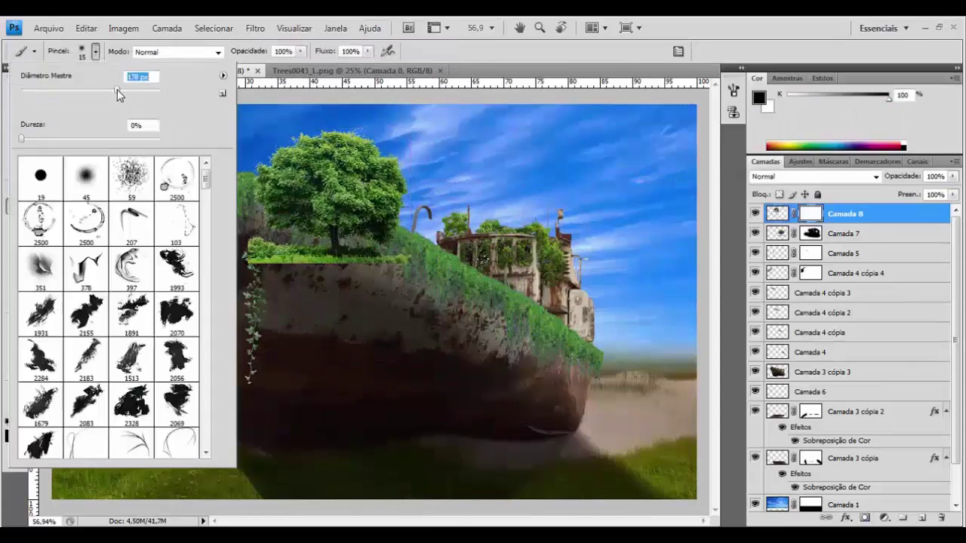
drag(257, 249, 385, 188)
drag(249, 174, 385, 242)
ctrl+click(339, 189)
click(94, 51)
drag(77, 97, 53, 97)
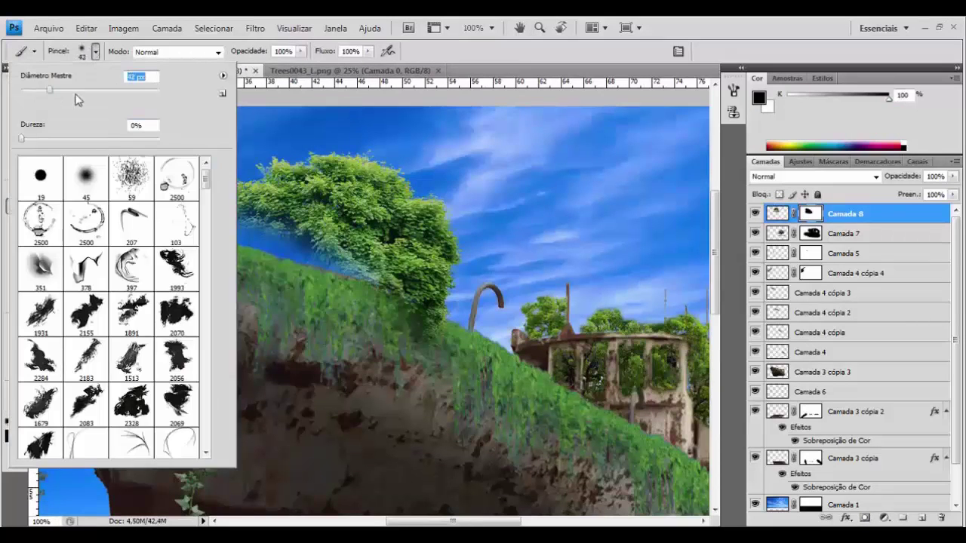
key(Return)
key(x)
drag(226, 220, 188, 208)
Step: Fit the image in the window and check Hue/Saturation on the tree layer, leaving it unchanged
key(z)
key(ctrl+0)
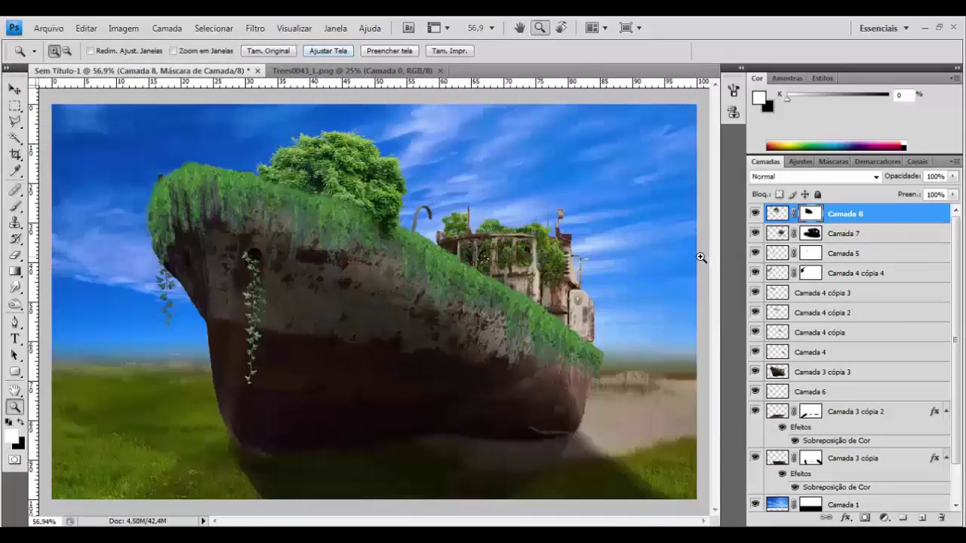
key(i)
key(ctrl+u)
key(Escape)
click(778, 213)
key(ctrl+u)
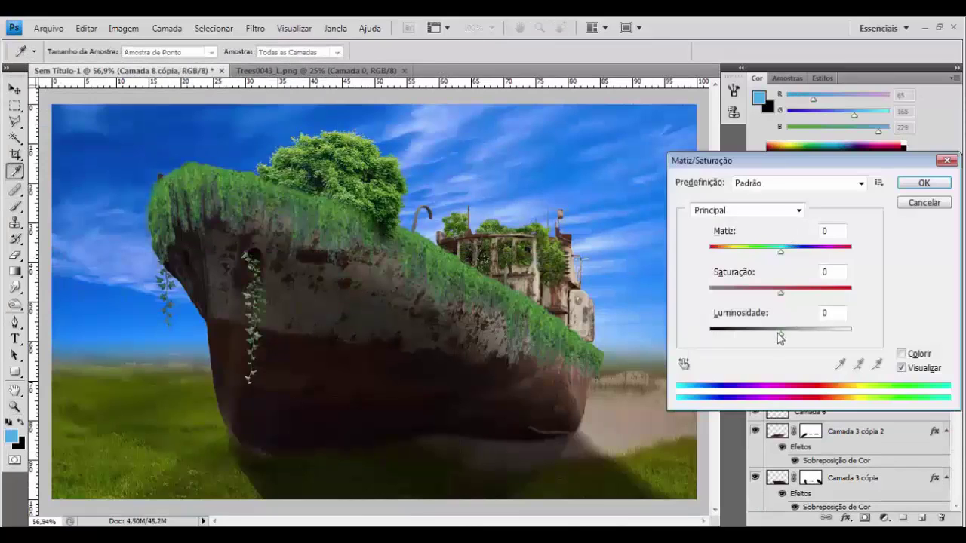
key(Escape)
Step: Duplicate the masked tree layer and check the brush size
key(ctrl+j)
key(b)
click(81, 51)
key(Return)
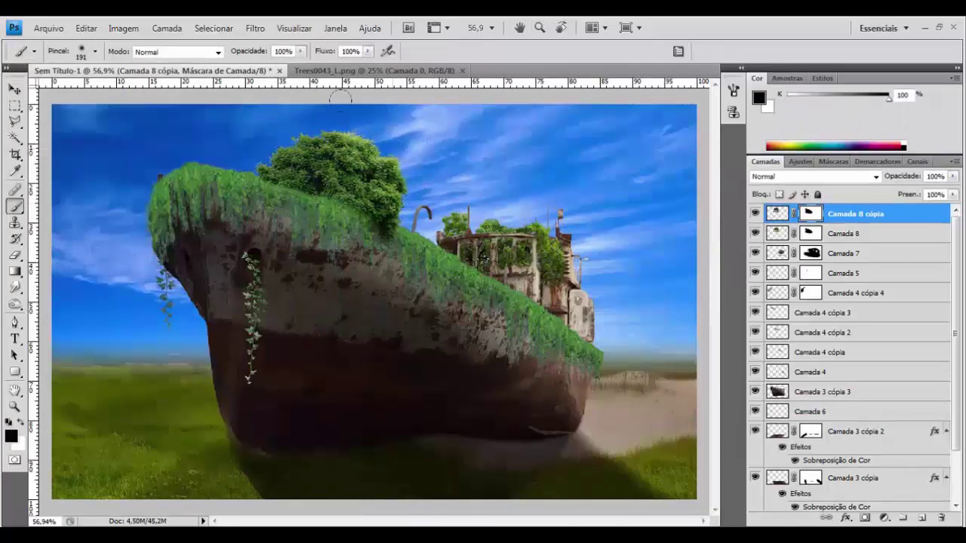
click(95, 51)
key(Return)
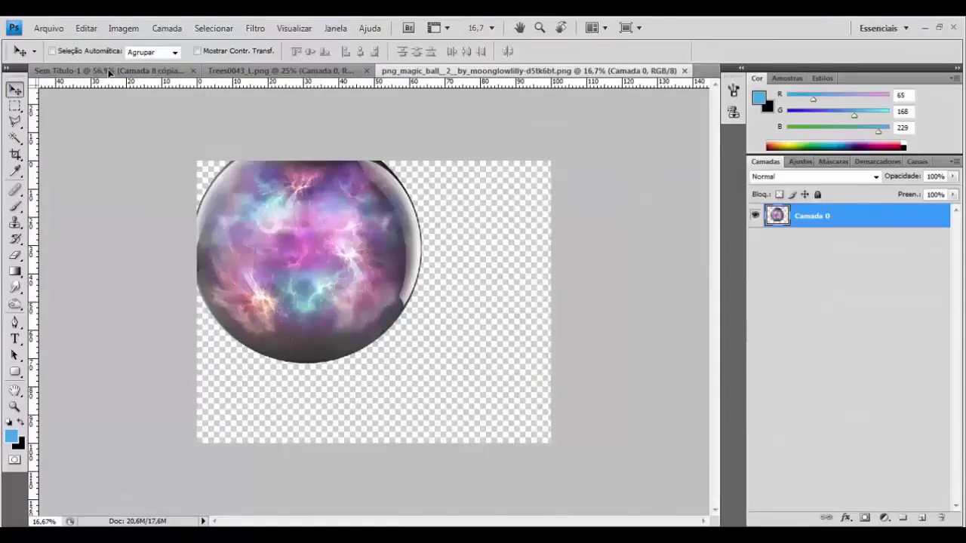
Step: Bring in the bubble ball, shrink it to moon size and put its layer below the ship
drag(109, 72, 377, 291)
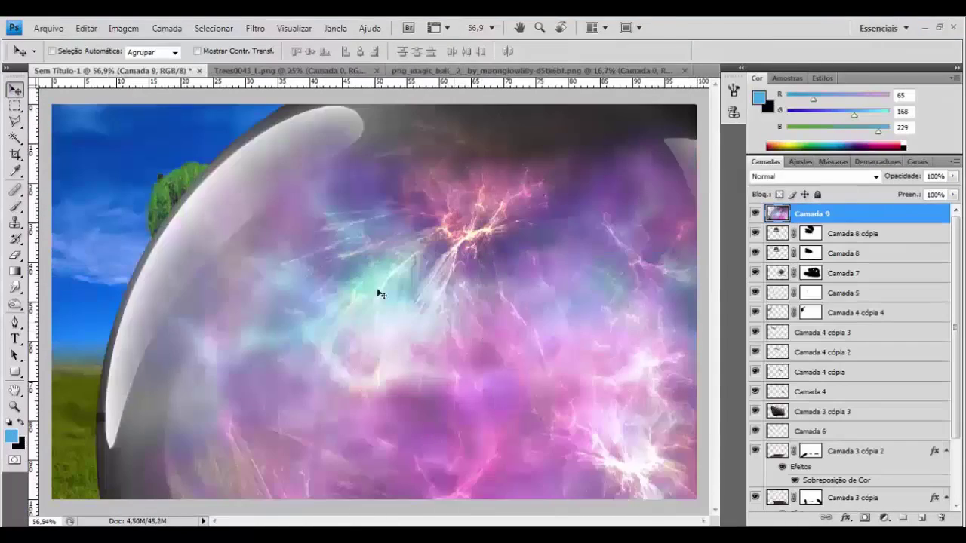
key(ctrl+t)
drag(415, 368, 389, 204)
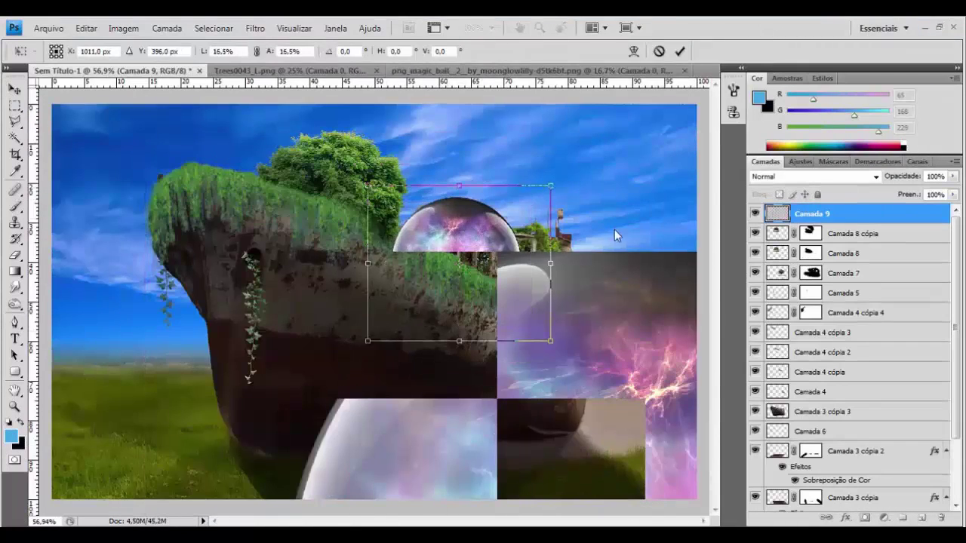
key(Return)
drag(581, 196, 709, 141)
mouse_move(881, 218)
mouse_down()
mouse_move(870, 436)
mouse_move(870, 426)
mouse_up()
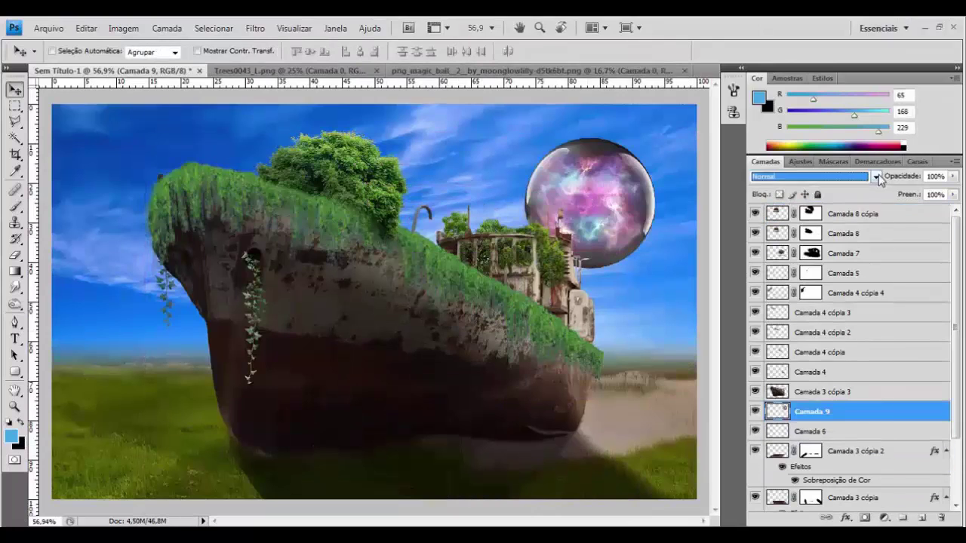
Step: Set the bubble to Divisão blend mode and rotate it about 12 degrees
click(814, 176)
click(800, 513)
key(ctrl+t)
drag(517, 285, 501, 267)
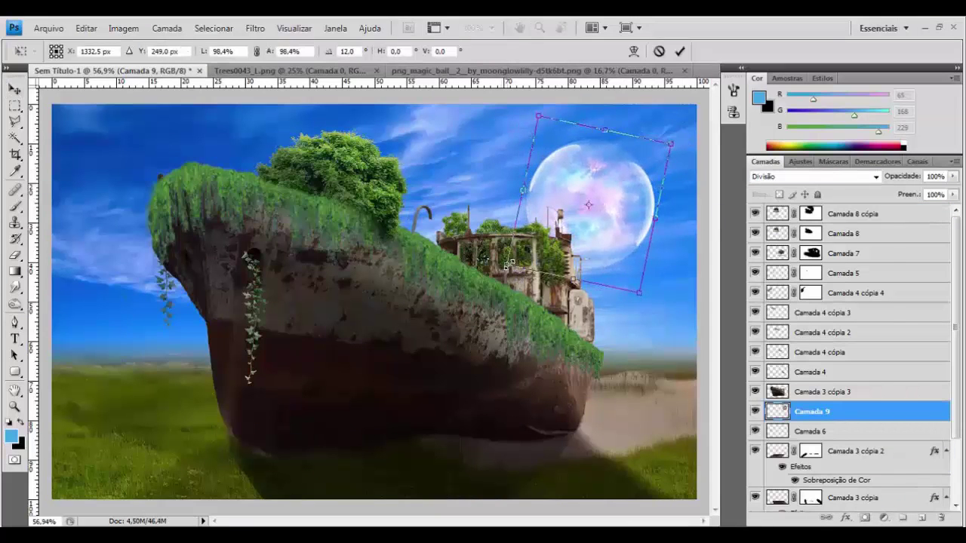
key(Return)
key(Down)
key(Down)
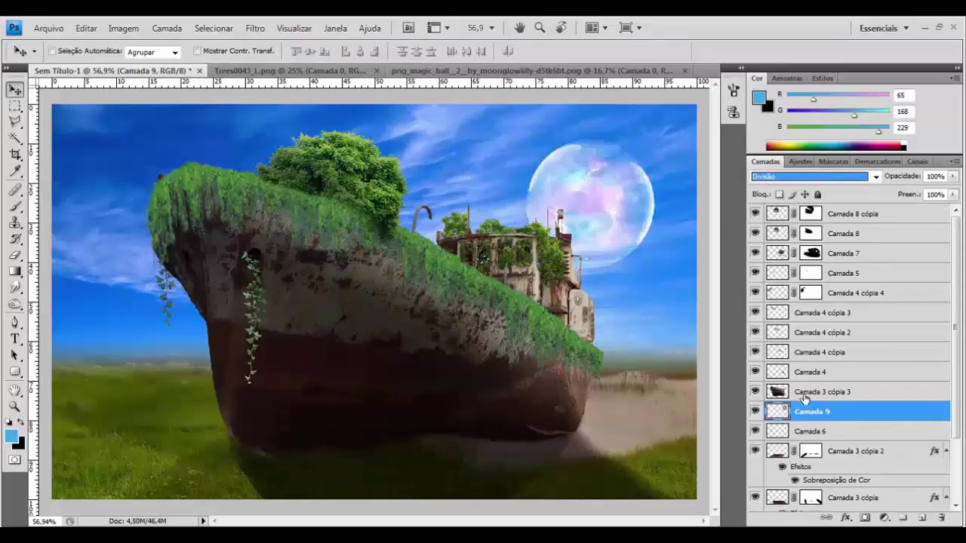
Step: Give the moon a blue Outer Glow and cyan Inner Glow, then try other blend modes
double_click(890, 412)
click(683, 282)
click(497, 229)
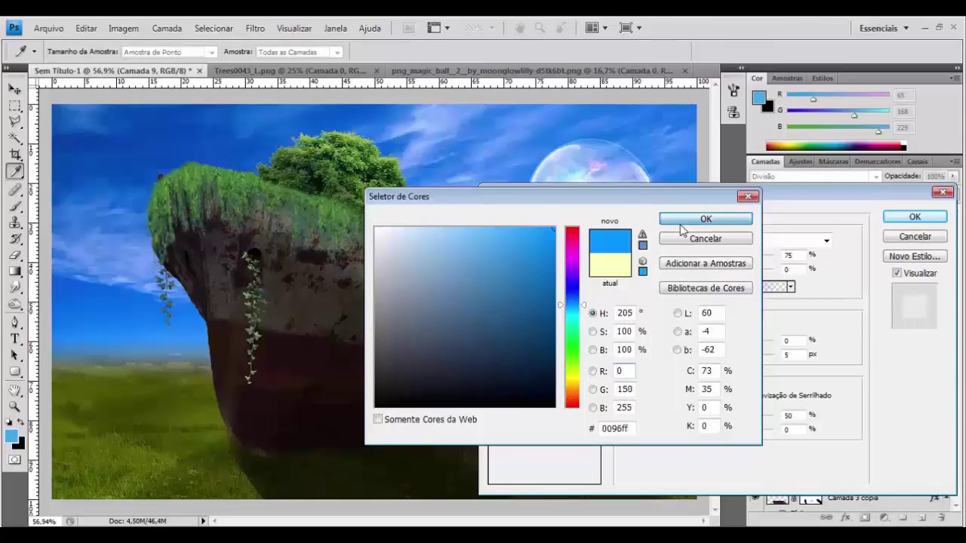
click(705, 219)
click(528, 296)
click(682, 286)
click(706, 219)
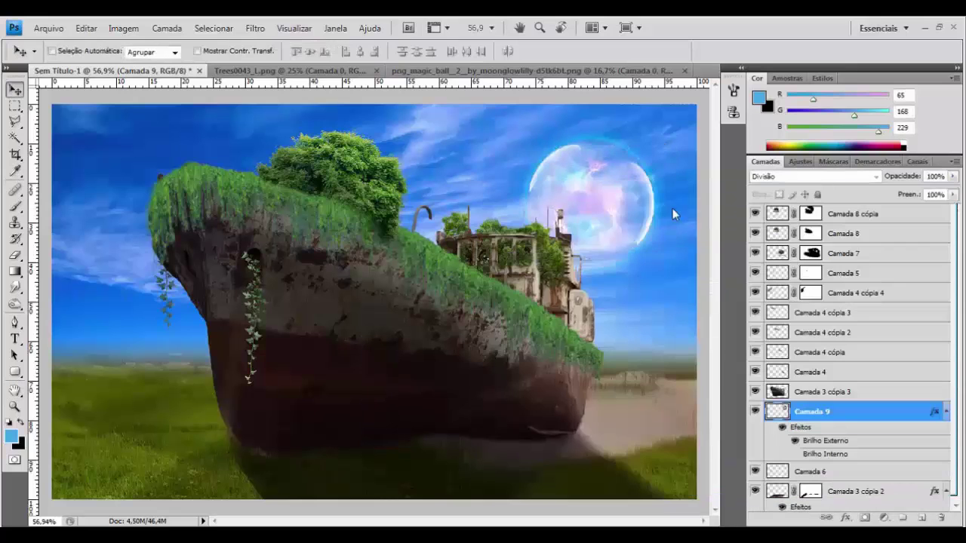
click(827, 246)
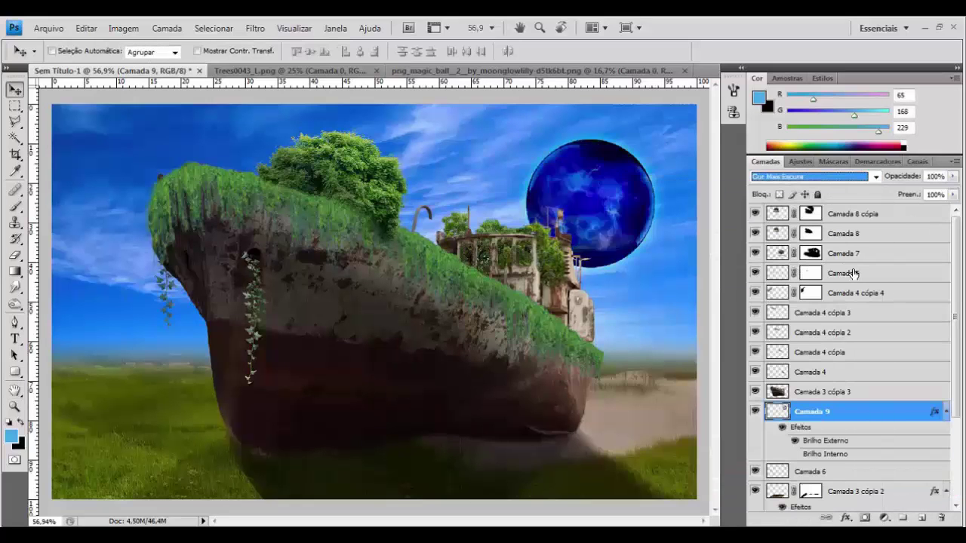
key(Down)
key(Down)
key(Down)
key(Down)
key(Down)
key(Down)
key(Down)
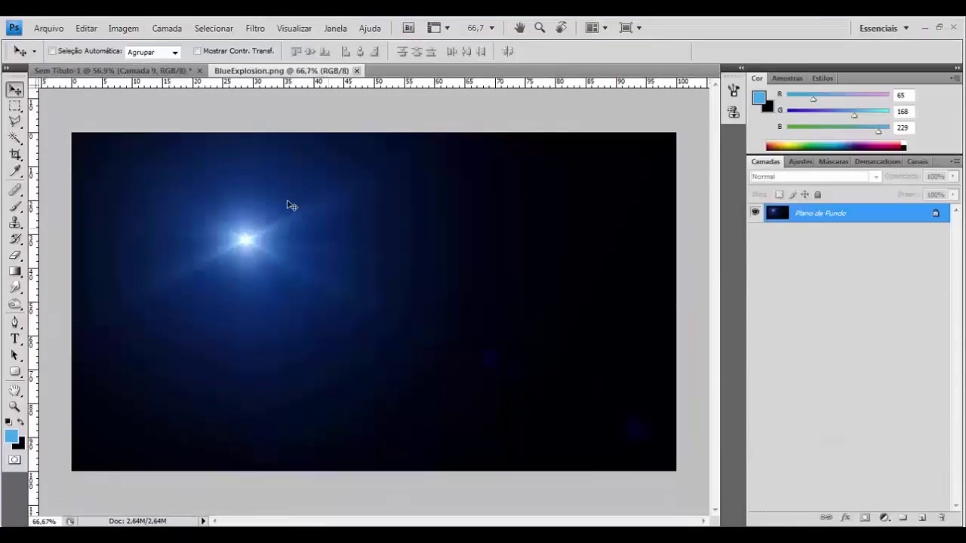
Step: Bring in the blue explosion, flip it horizontally and enlarge it over the whole canvas
drag(290, 205, 558, 339)
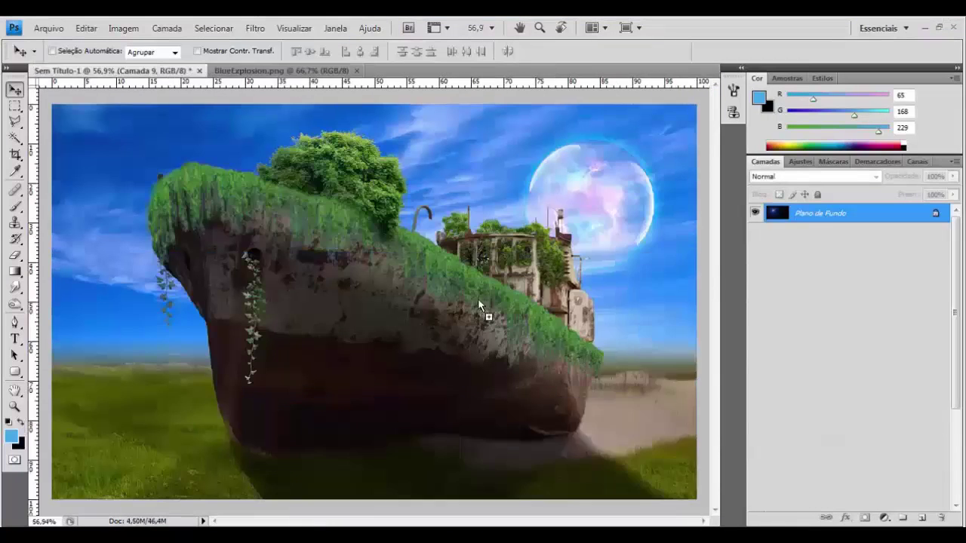
key(ctrl+t)
right_click(485, 136)
click(518, 332)
drag(625, 344, 568, 222)
drag(201, 384, 68, 467)
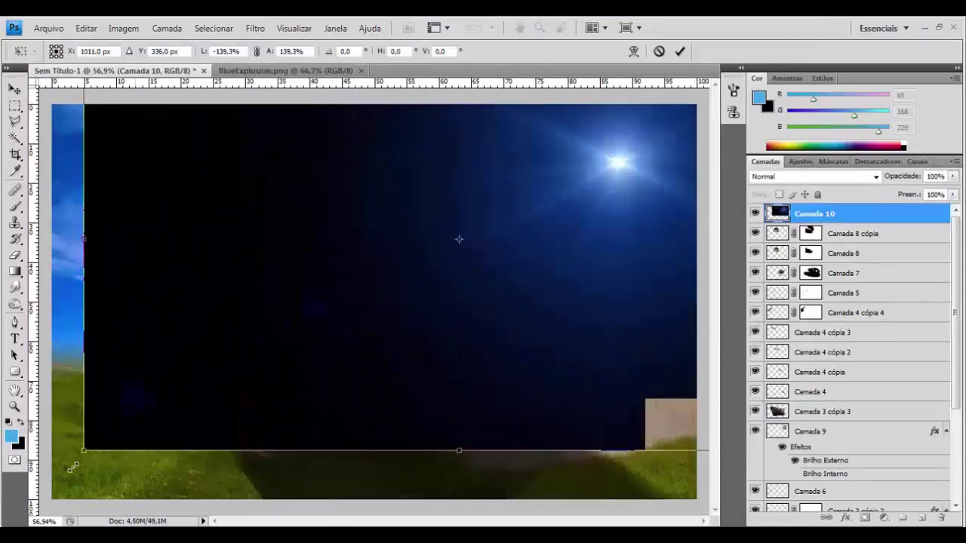
key(Return)
Step: Set the explosion to Divisão blend mode and nudge it toward the lower right
click(815, 175)
click(798, 302)
drag(664, 208, 653, 201)
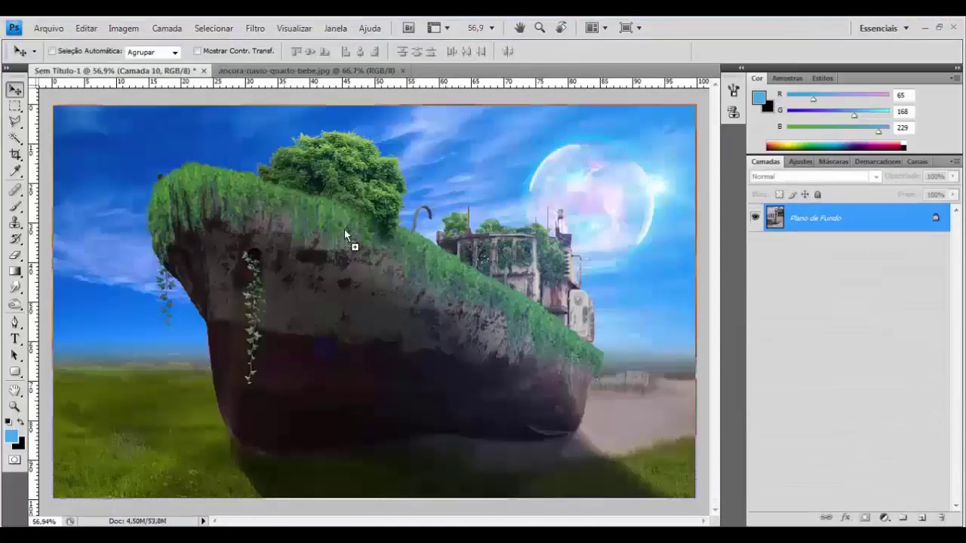
Step: Bring up the anchor photo, pick the Lasso, and zoom and pan around the anchor
drag(391, 282, 344, 229)
key(l)
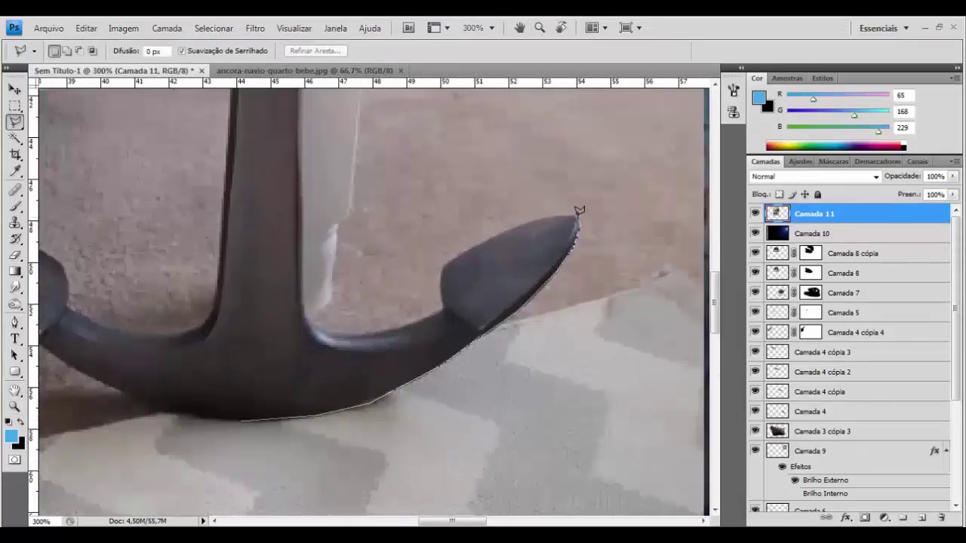
scroll(301, 126, up, 5)
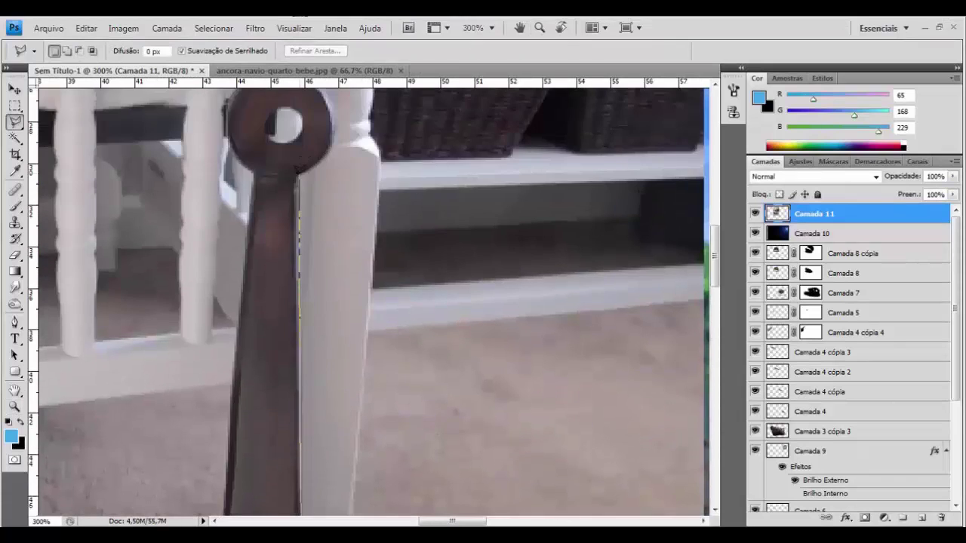
scroll(332, 104, up, 2)
scroll(300, 242, up, 4)
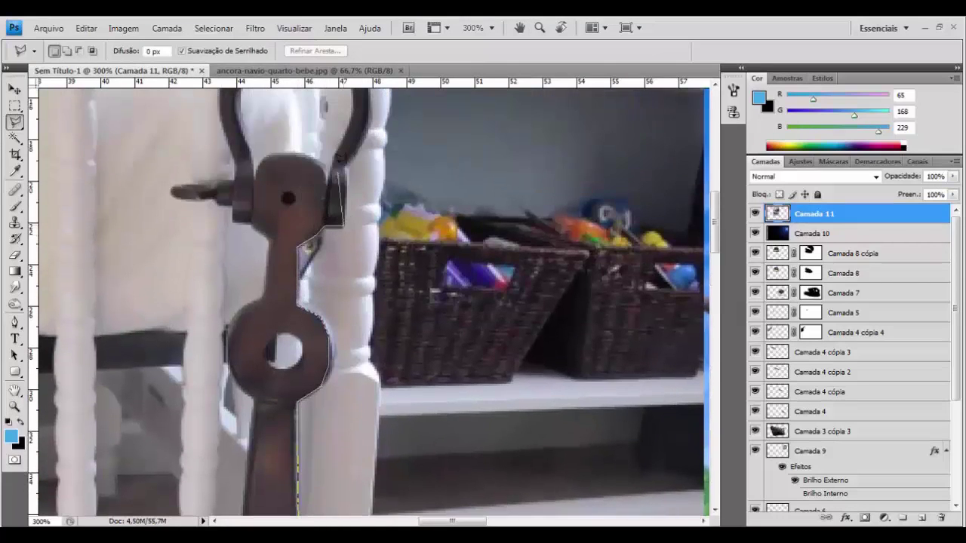
scroll(354, 188, up, 3)
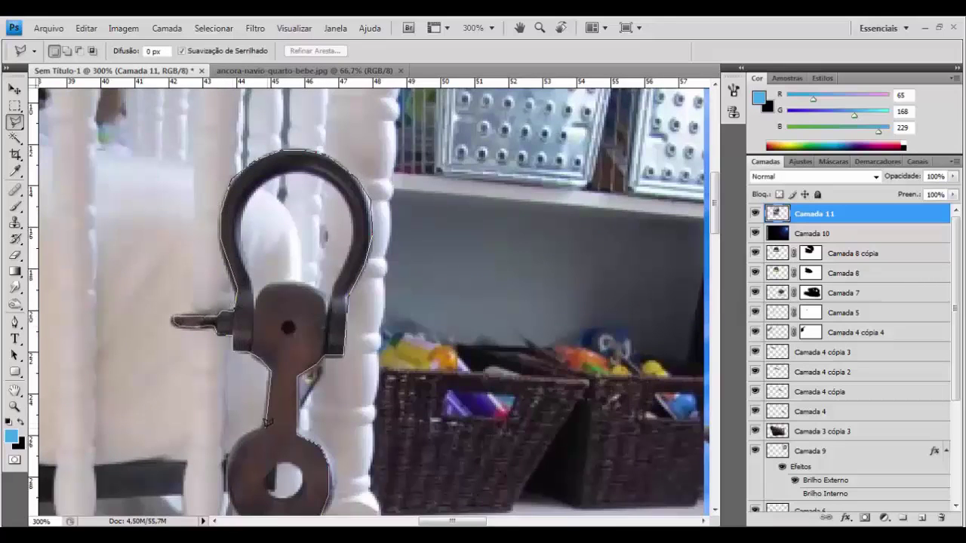
drag(266, 421, 449, 279)
scroll(403, 330, down, 3)
scroll(392, 378, down, 4)
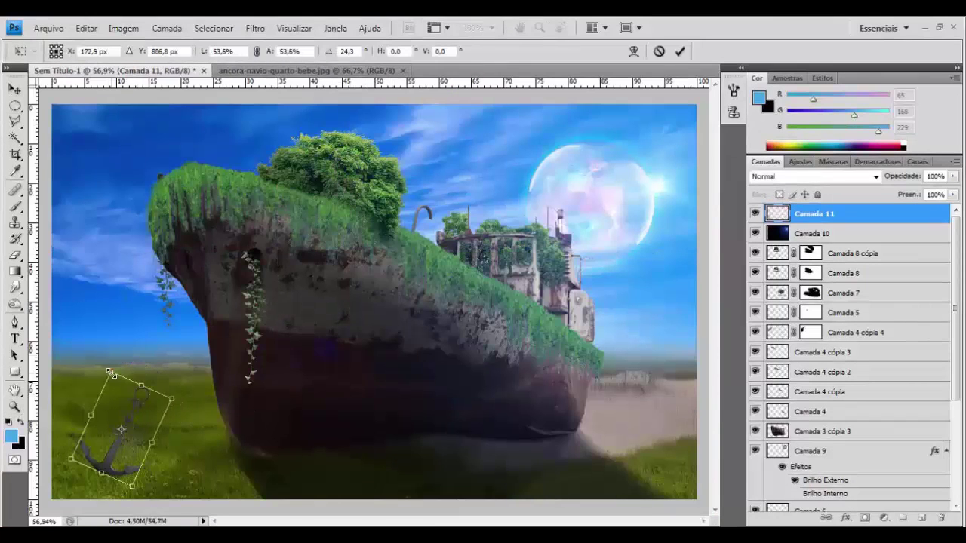
Step: Apply the anchor's new size and rotation, then duplicate the anchor layer and flip the copy
key(Return)
key(ctrl+u)
click(924, 182)
key(ctrl+j)
key(ctrl+t)
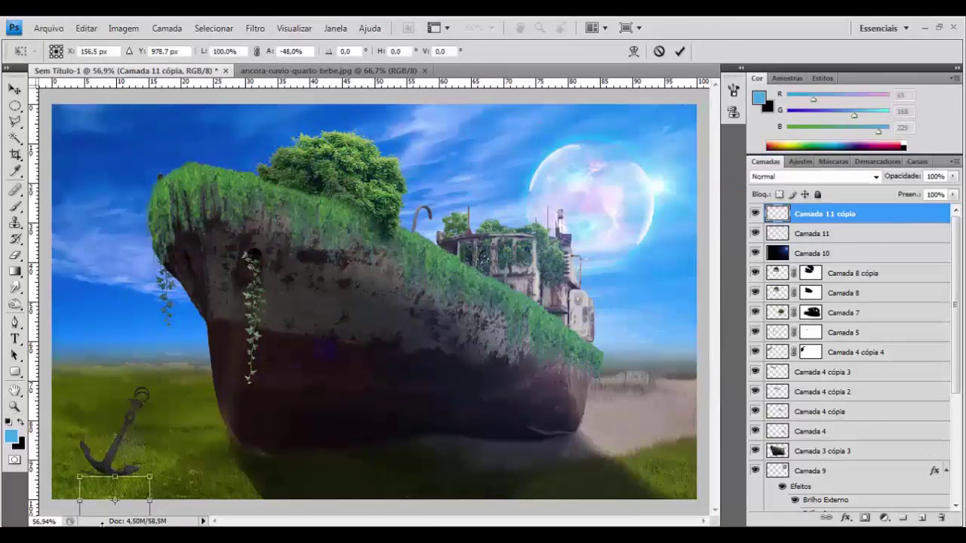
key(Return)
Step: Give the flipped anchor copy a dark Color Overlay and move it below the anchor layer
key(z)
click(198, 451)
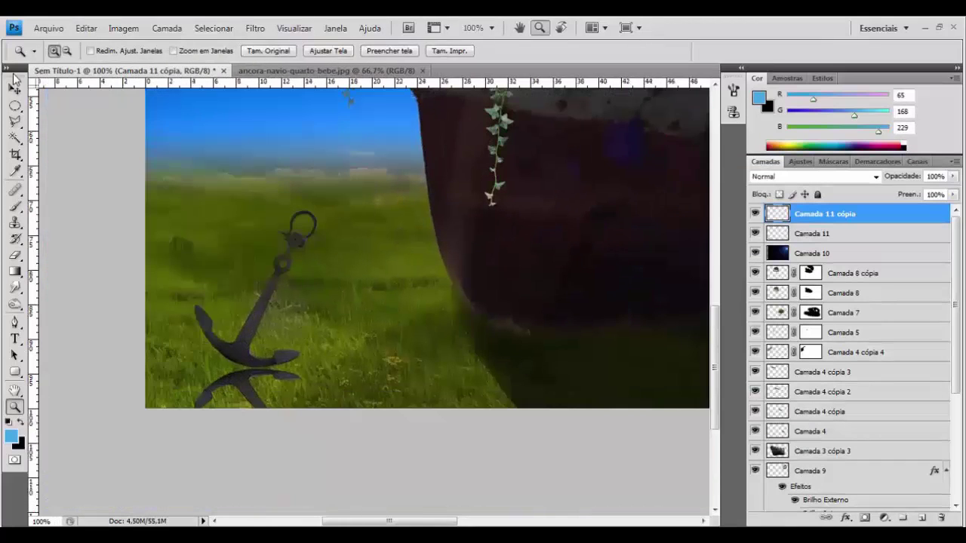
key(v)
drag(865, 233, 865, 232)
double_click(891, 233)
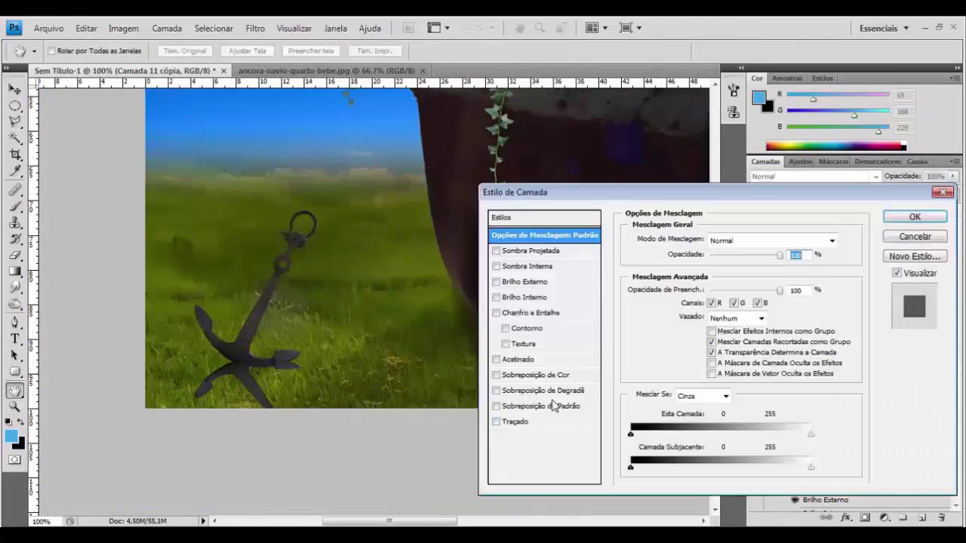
click(554, 403)
click(720, 218)
click(916, 216)
drag(953, 176, 916, 195)
Step: Mask the dark shadow copy, then duplicate it and skew the new copy across the grass
click(864, 517)
key(b)
key(d)
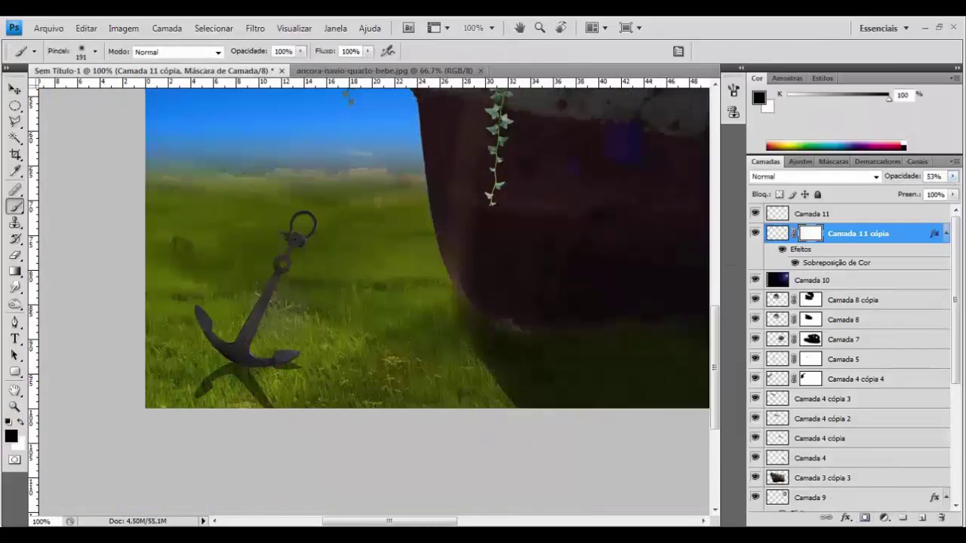
key(z)
click(328, 50)
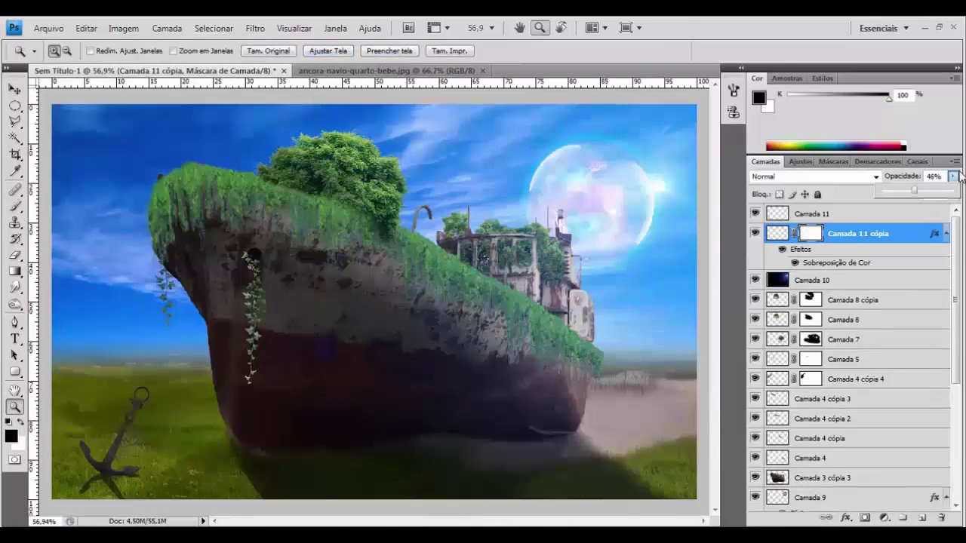
key(ctrl+minus)
key(ctrl+j)
key(ctrl+t)
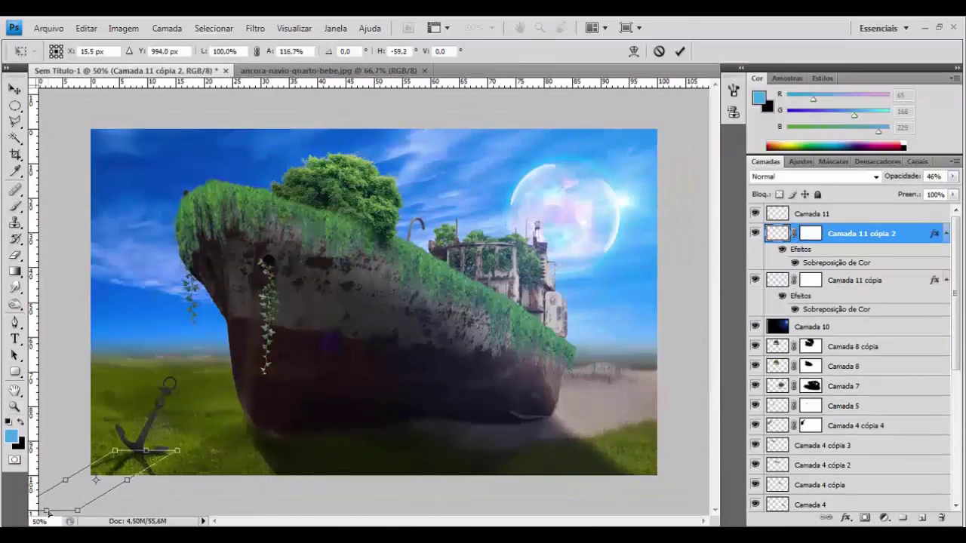
key(Return)
Step: Select the white background of the chain photo 558.jpg with the Magic Wand
key(z)
click(811, 213)
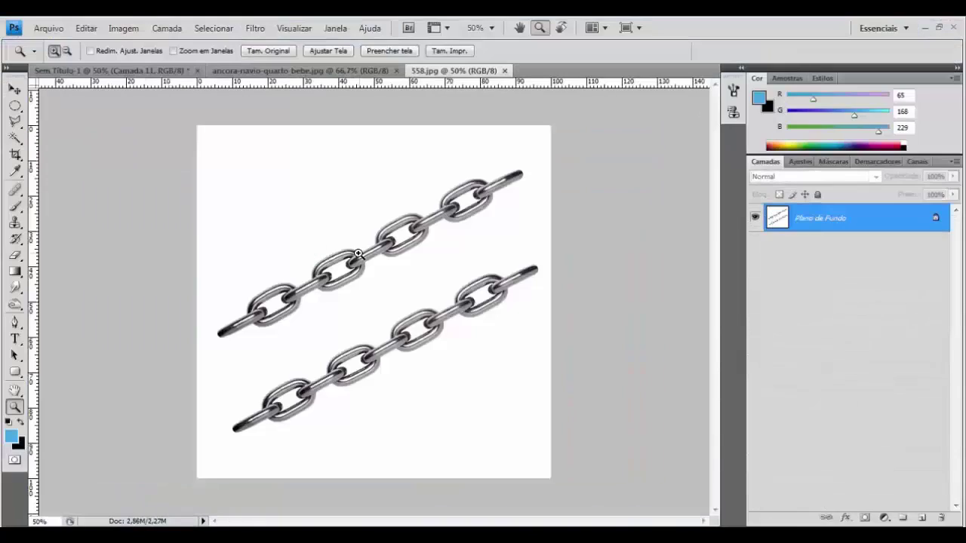
key(w)
click(321, 279)
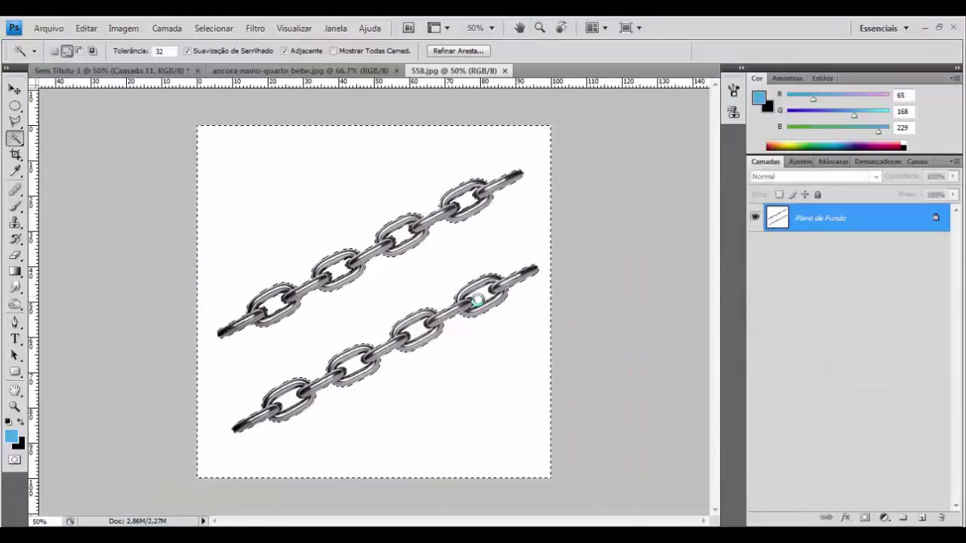
Step: Delete the chain photo's white background, drag it into the composite and remove the extra chain
double_click(820, 217)
key(Return)
key(Delete)
key(v)
drag(377, 302, 174, 114)
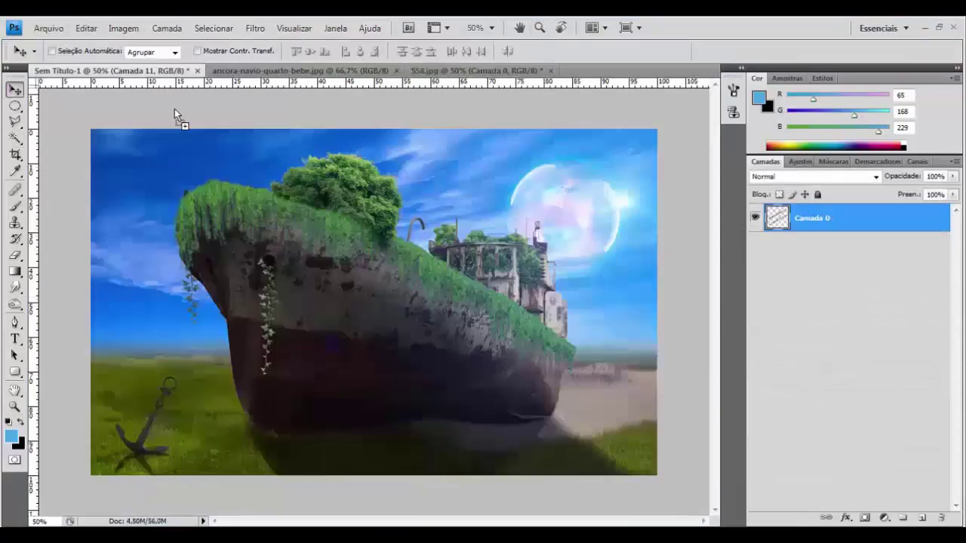
key(ctrl+t)
key(Return)
key(l)
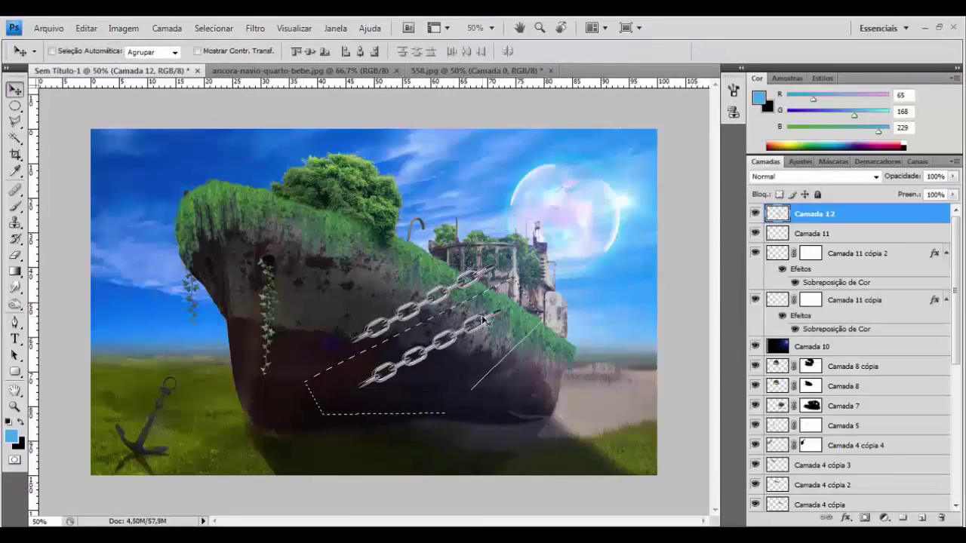
Step: Shrink and angle the chain so it runs from the anchor up to the bow
key(ctrl+t)
drag(498, 261, 410, 312)
drag(338, 366, 273, 341)
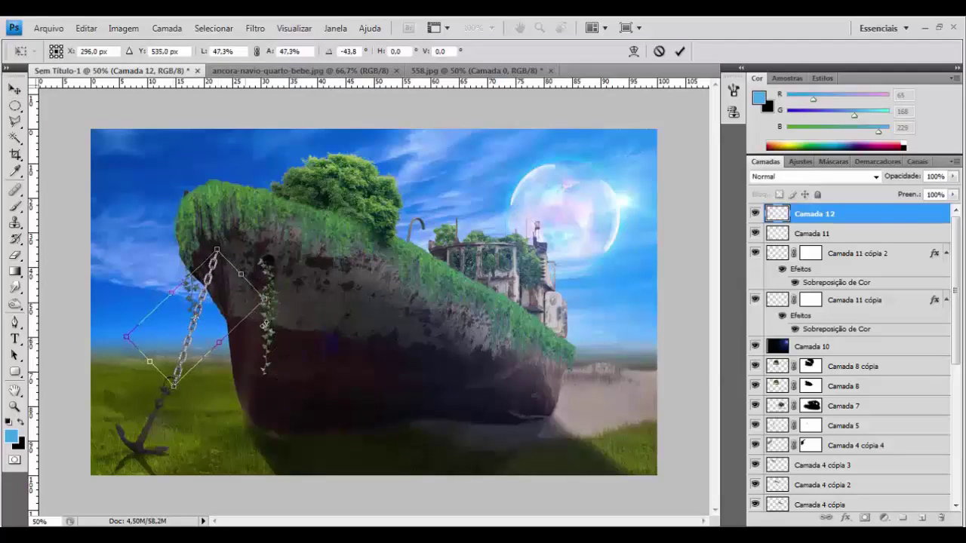
key(Return)
drag(143, 241, 309, 332)
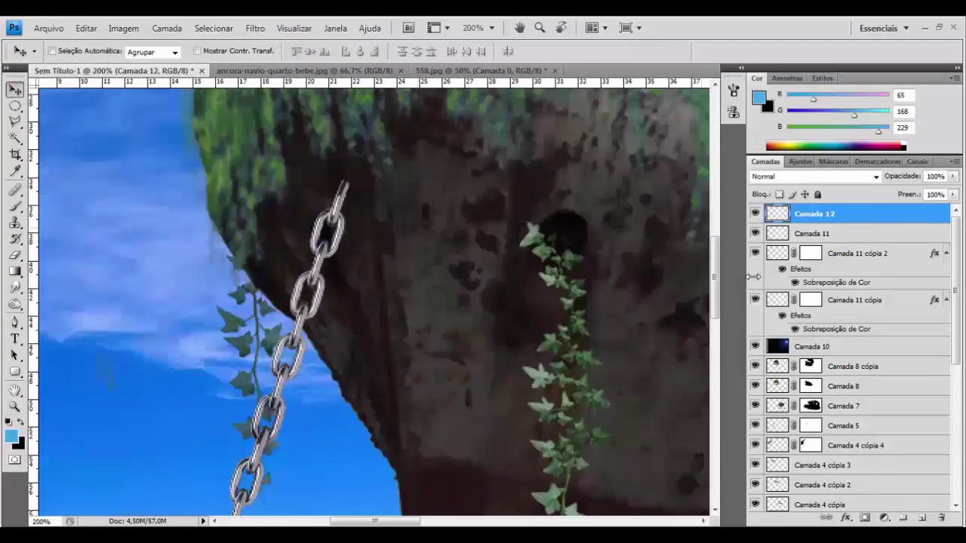
Step: Mask the chain's top end with the Brush so it disappears into the hull opening
click(865, 518)
key(b)
click(83, 50)
drag(336, 189, 320, 234)
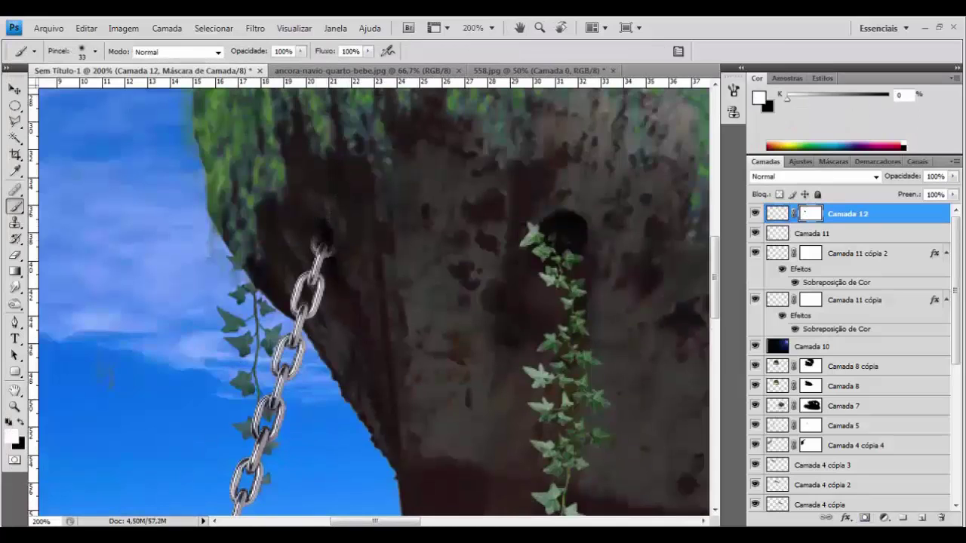
key(z)
key(ctrl+0)
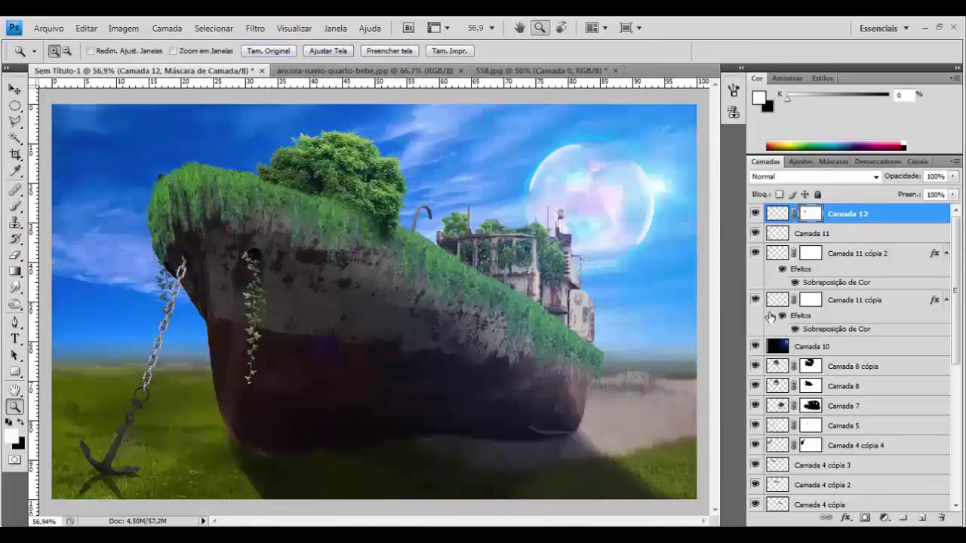
scroll(845, 339, down, 5)
Step: Move the ivy copy to the top of the stack, fit it along the upper chain and mask it
drag(777, 226, 777, 161)
key(ctrl+t)
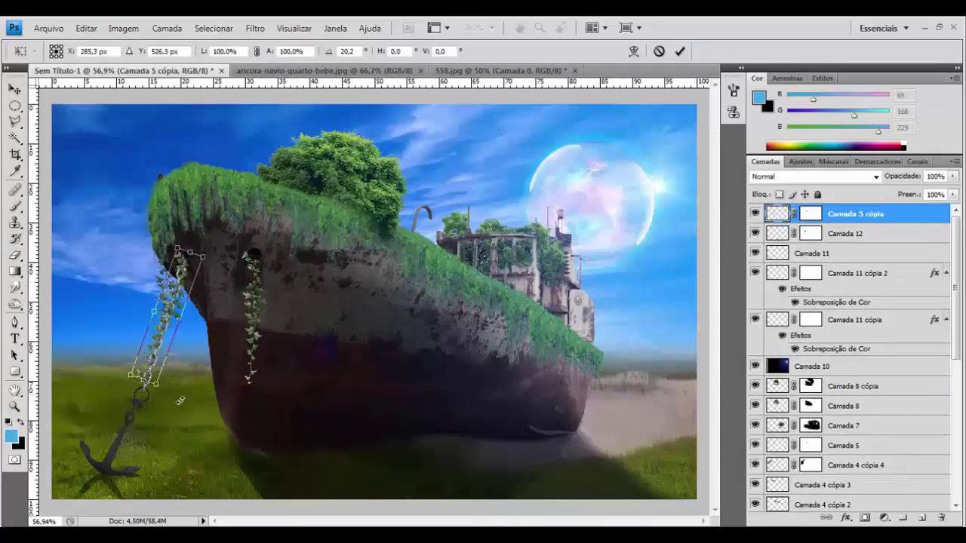
key(Return)
drag(191, 363, 287, 96)
key(ctrl+alt+0)
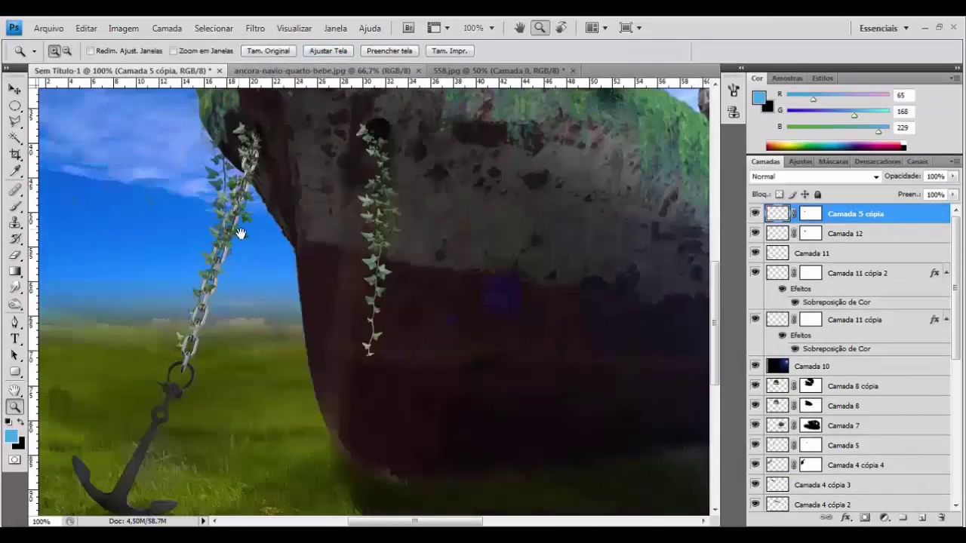
key(v)
click(812, 215)
key(b)
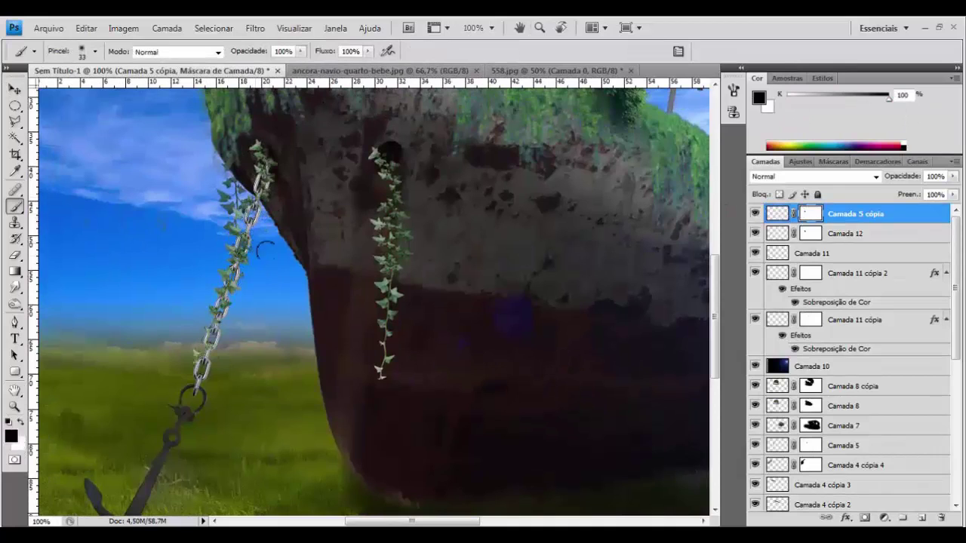
Step: Duplicate the ivy again, lay it along the lower chain and mask it in black
key(v)
key(ctrl+j)
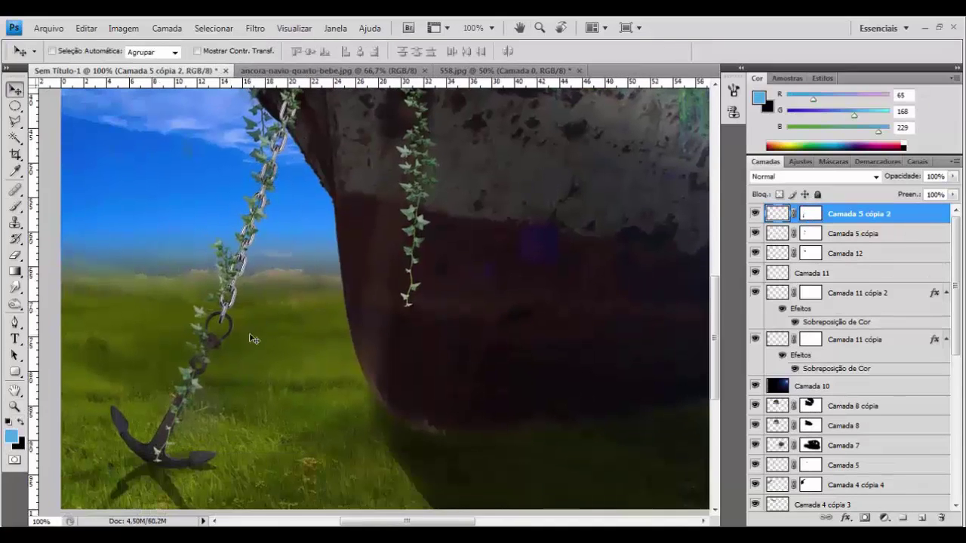
key(ctrl+t)
drag(263, 317, 361, 297)
key(Return)
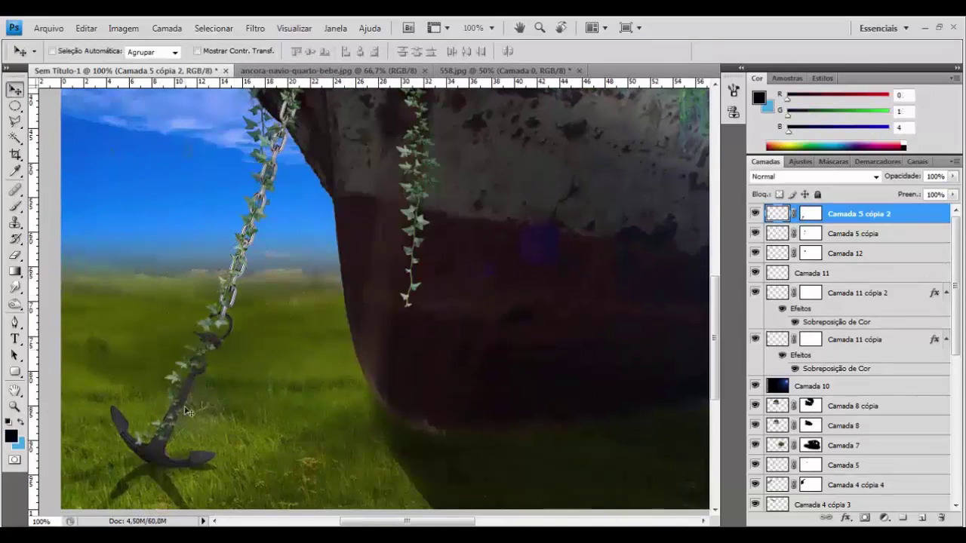
key(b)
key(ctrl+backslash)
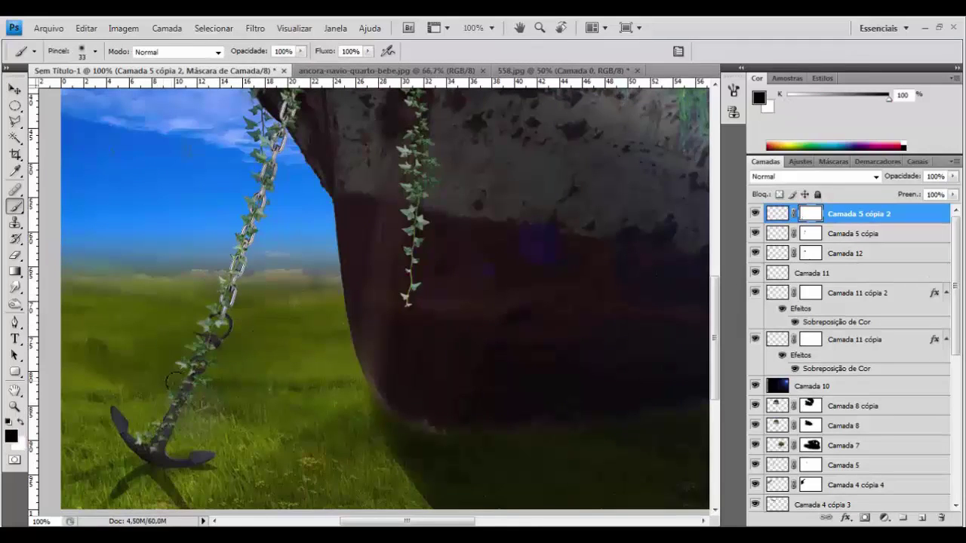
key(z)
key(ctrl+0)
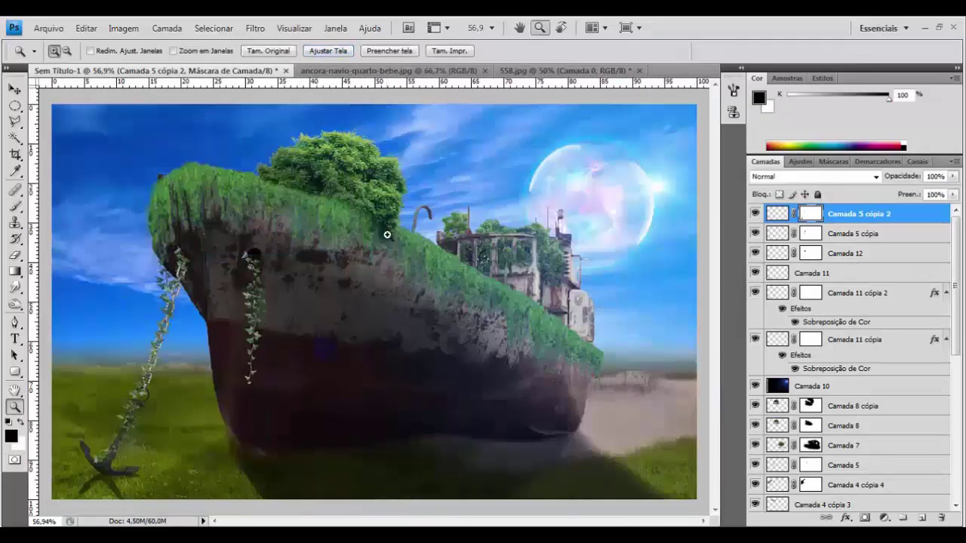
Step: Duplicate the chain, vine and anchor layers, merge them and add a black Color Overlay
shift+click(775, 257)
right_click(775, 256)
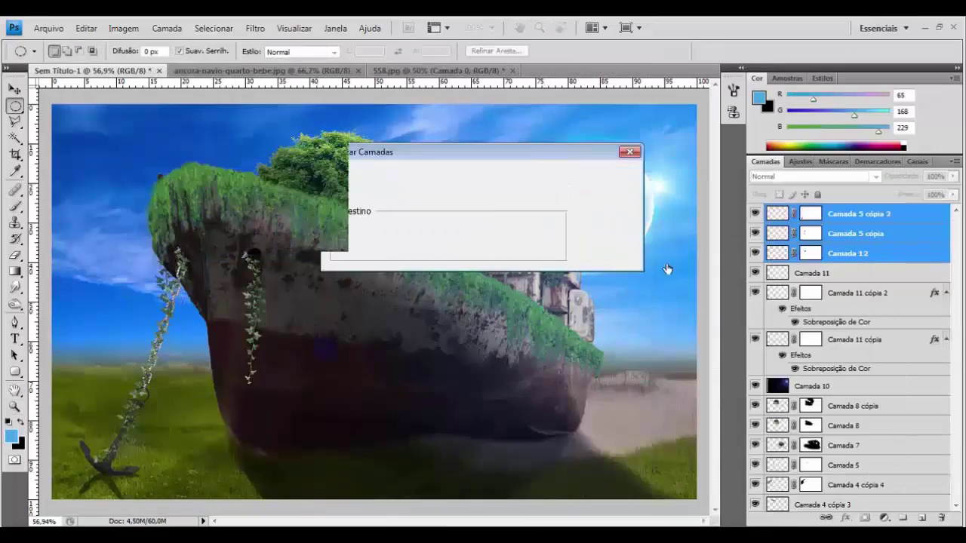
key(Return)
key(ctrl+e)
double_click(883, 219)
click(515, 421)
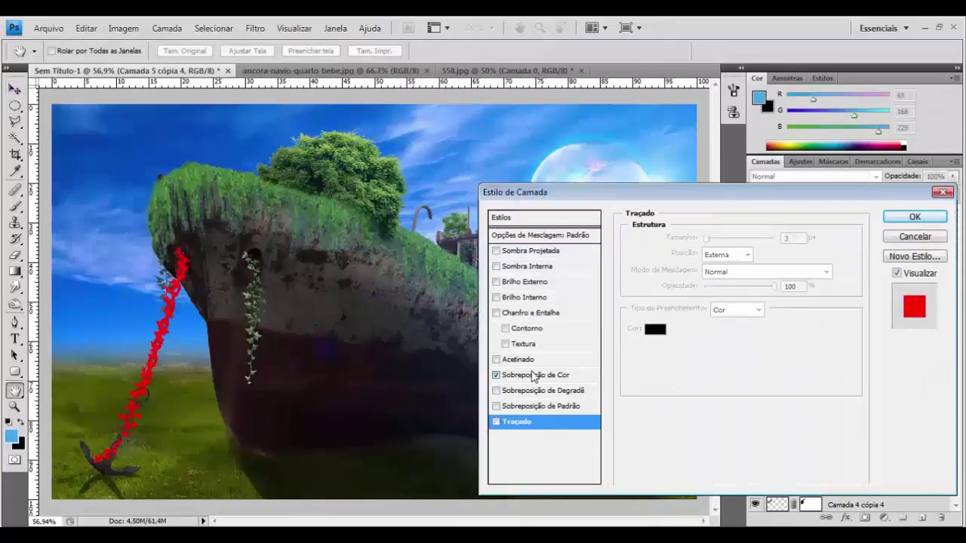
click(654, 328)
Step: Flip the merged copy vertically and squash it flat onto the grass
key(ctrl+t)
right_click(194, 95)
click(248, 301)
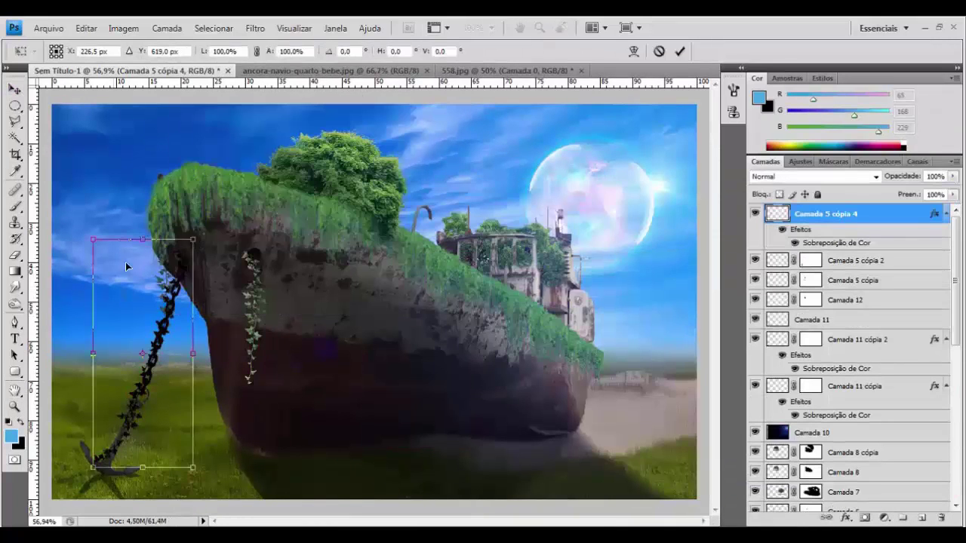
drag(151, 249, 262, 386)
key(Return)
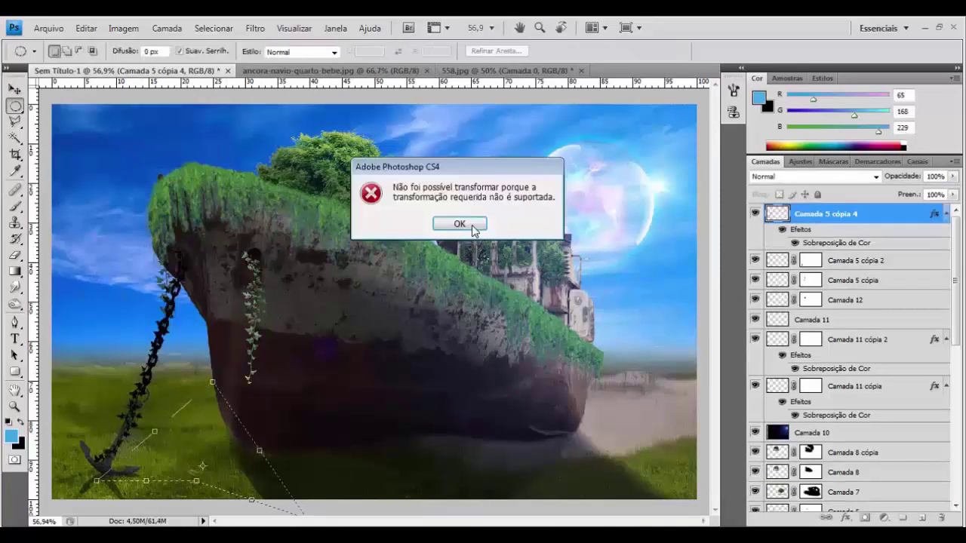
key(Return)
Step: Rework the flattened shadow's shape and lower its opacity to 38%
key(ctrl+t)
drag(98, 240, 83, 245)
key(Escape)
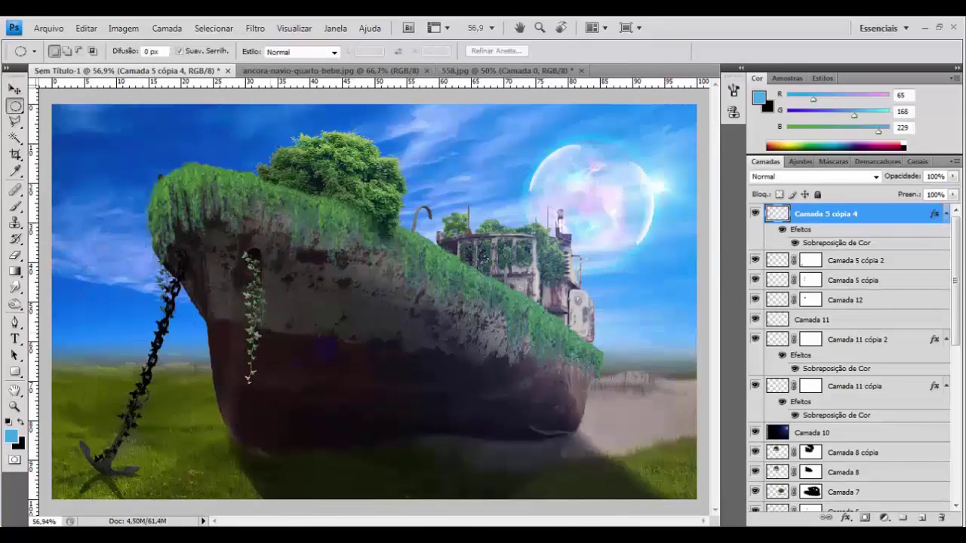
key(ctrl+t)
key(ctrl+minus)
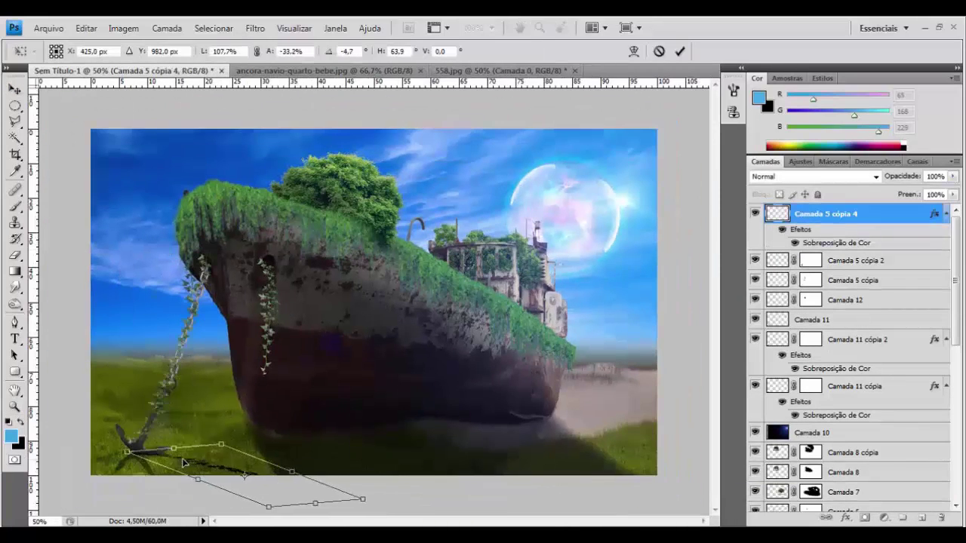
key(Return)
key(z)
click(953, 176)
drag(911, 195, 901, 196)
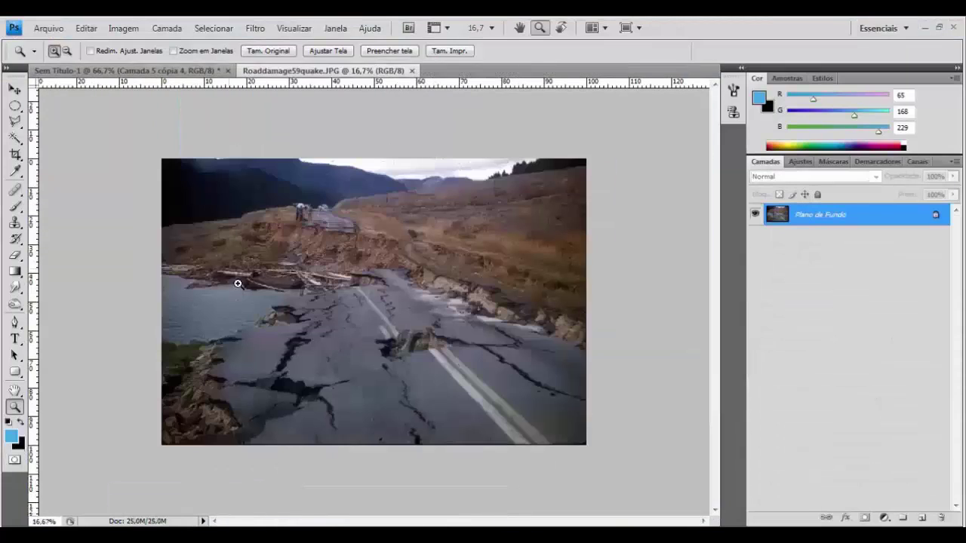
Step: Bring the lassoed cracked-road chunk into the composite, scaled to about 56% onto the grass
double_click(375, 363)
key(v)
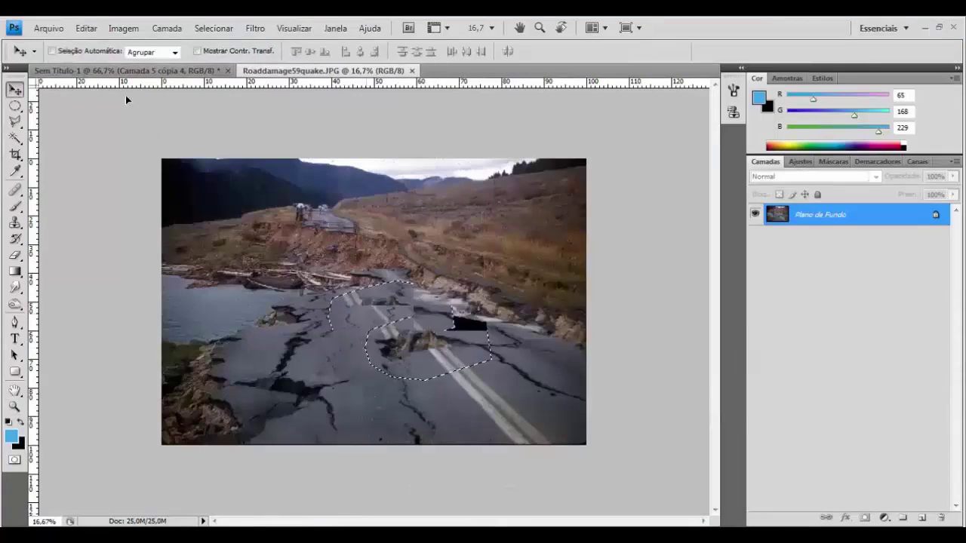
drag(408, 348, 243, 367)
key(ctrl+t)
drag(594, 218, 483, 278)
drag(341, 317, 273, 340)
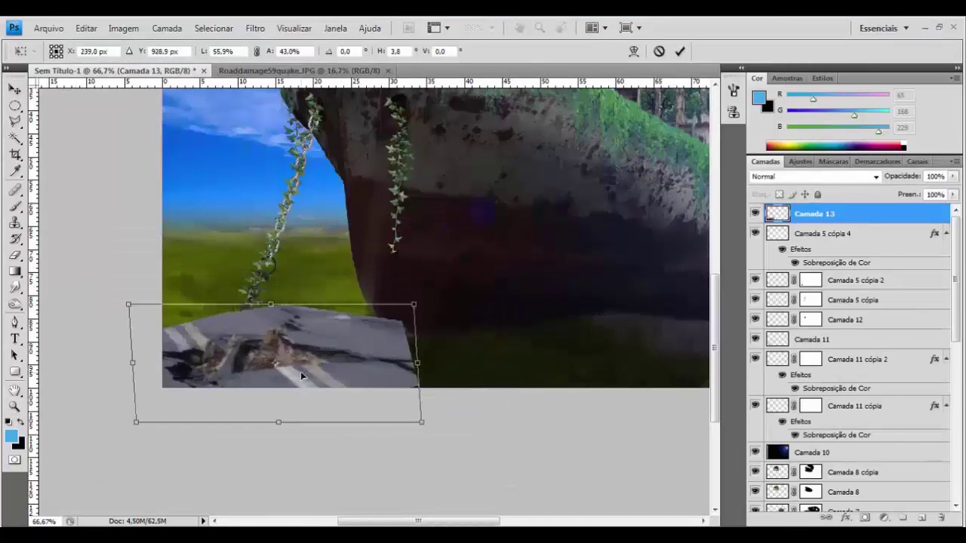
key(Return)
click(813, 177)
Step: Set the road layer to Sobrepor (Overlay) blending, move it down the stack and mask it
click(787, 352)
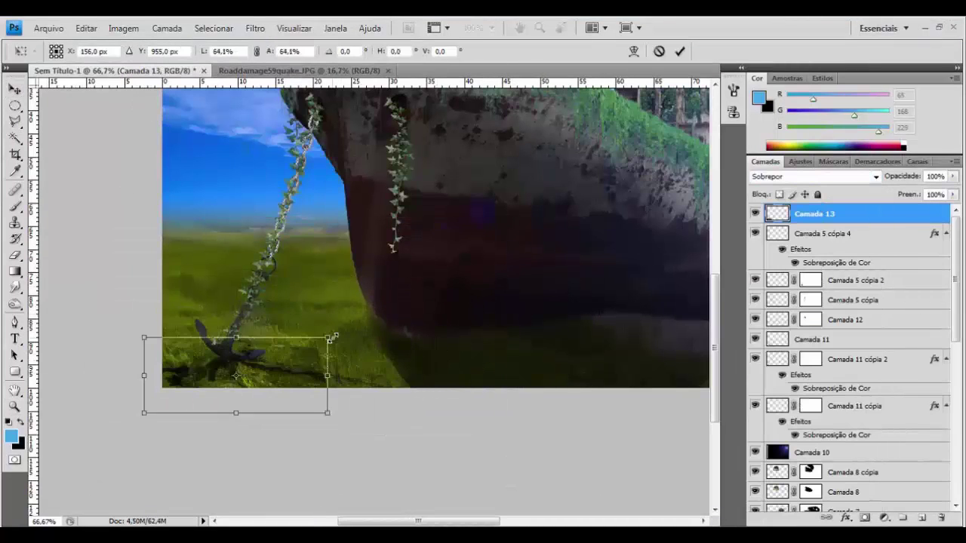
key(ctrl+bracketleft)
key(ctrl+bracketleft)
key(ctrl+bracketleft)
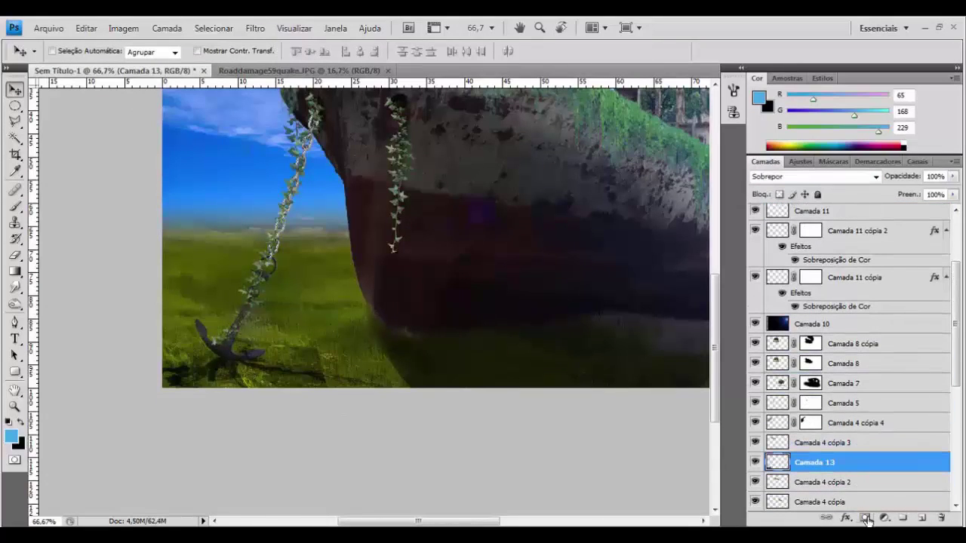
click(867, 521)
key(d)
key(b)
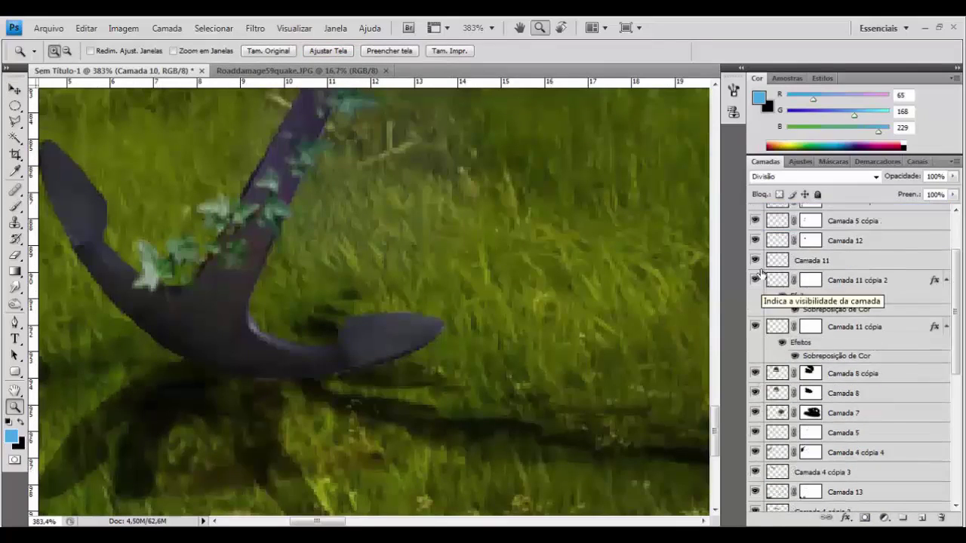
Step: Mask off the tip of anchor layer Camada 11 with a black brush
click(815, 319)
click(866, 521)
key(d)
key(b)
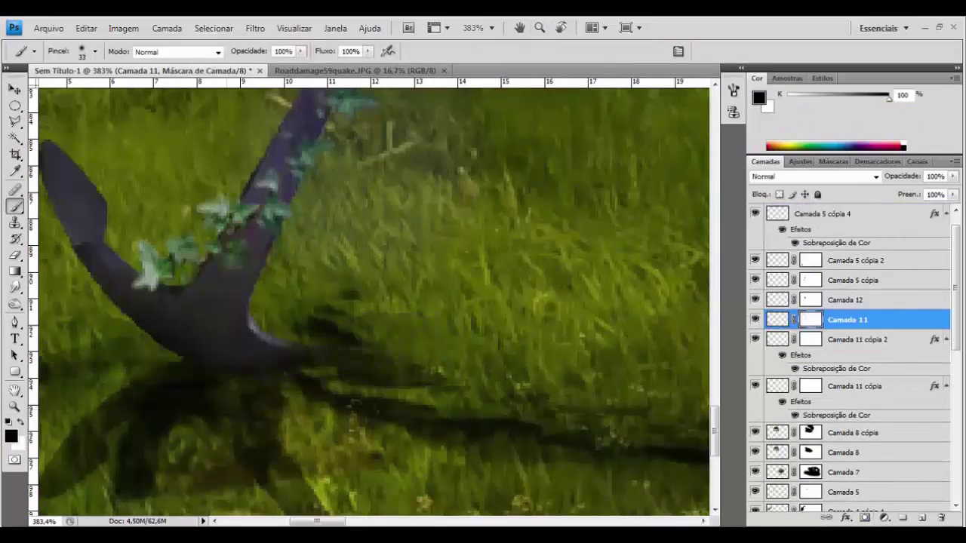
key(z)
click(328, 50)
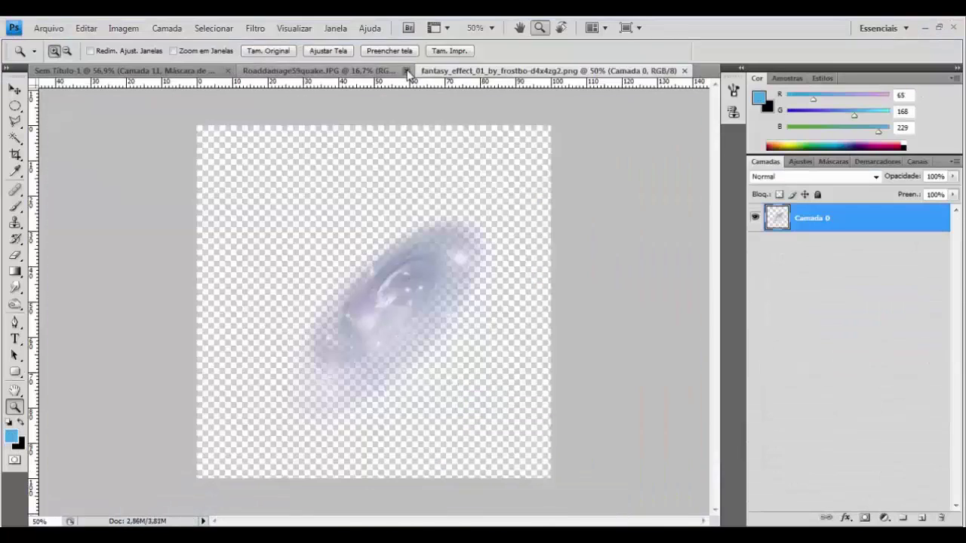
Step: Place the galaxy in the upper-left sky, rotated and scaled down
drag(99, 71, 189, 151)
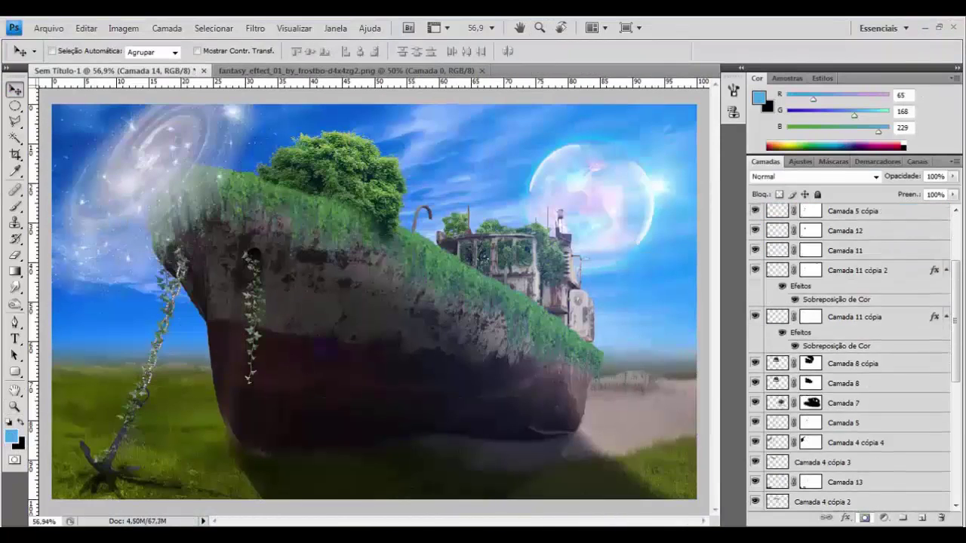
key(ctrl+t)
drag(256, 242, 196, 302)
key(Return)
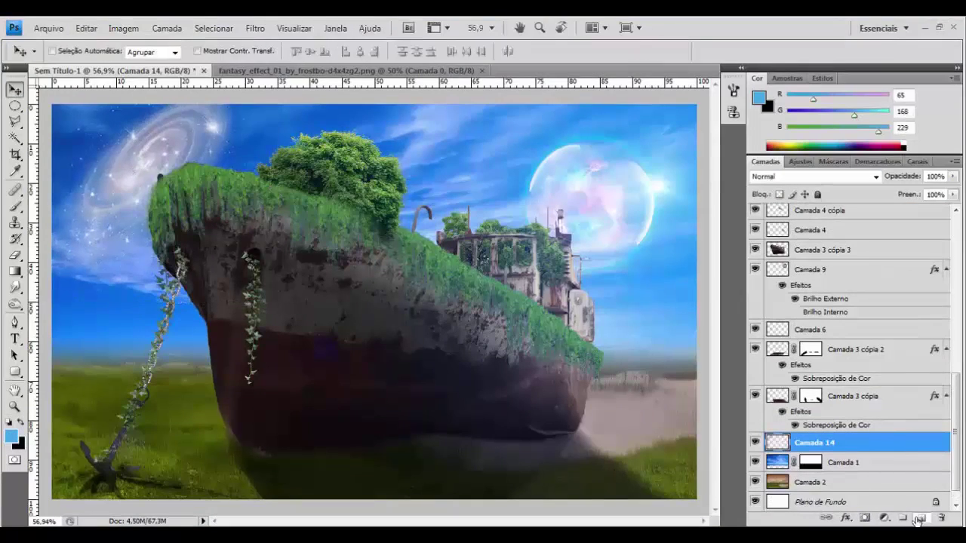
Step: Fill a new layer with sky blue at 83% opacity and mask it into a soft haze
key(ctrl+shift+alt+n)
click(15, 272)
key(shift+g)
click(302, 189)
right_click(830, 442)
key(Escape)
drag(953, 176, 941, 194)
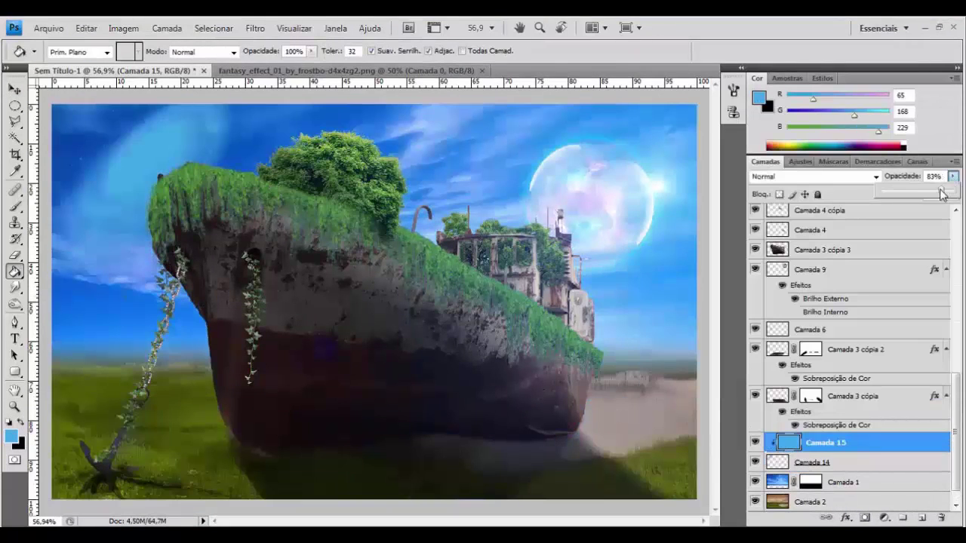
click(866, 521)
key(b)
right_click(91, 196)
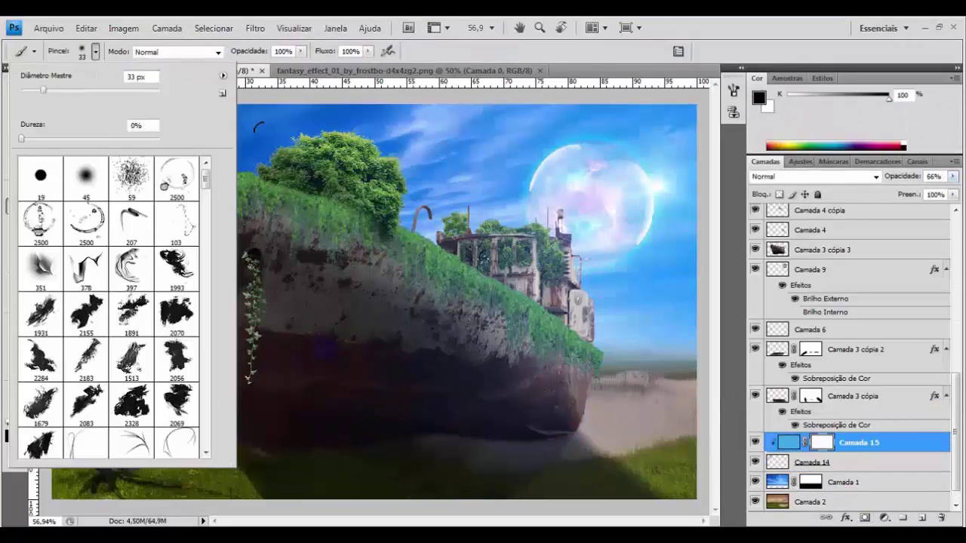
key(Escape)
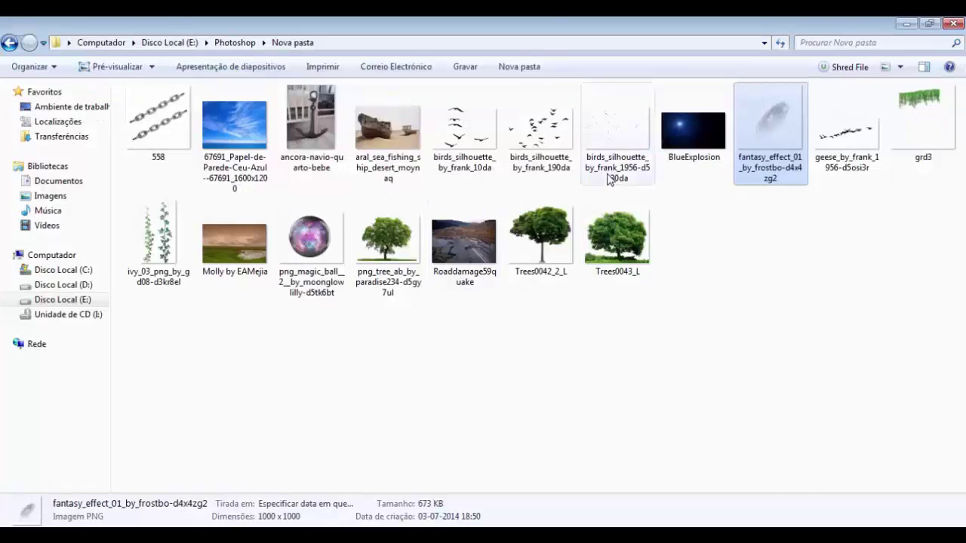
Step: Bring in the bird silhouettes image and scale the flock above the ship
double_click(610, 178)
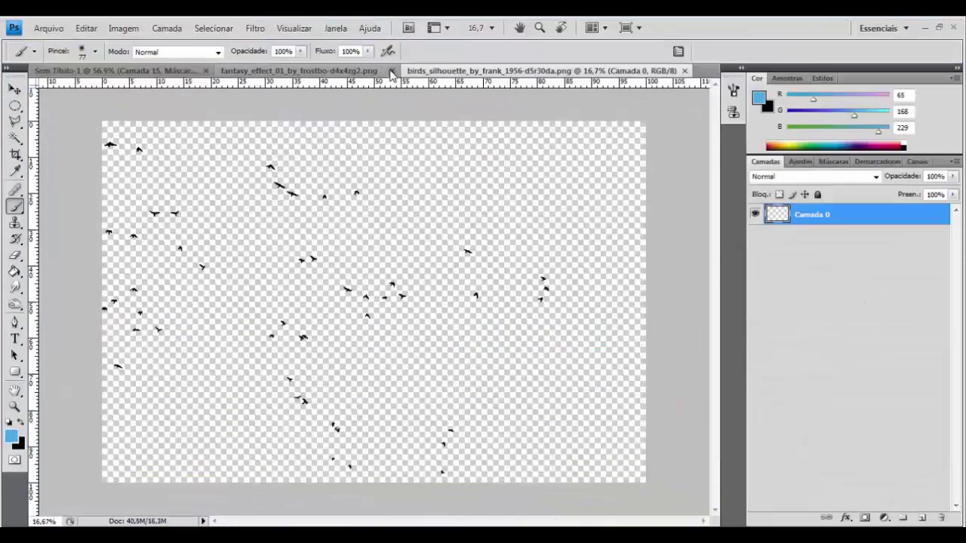
key(ctrl+t)
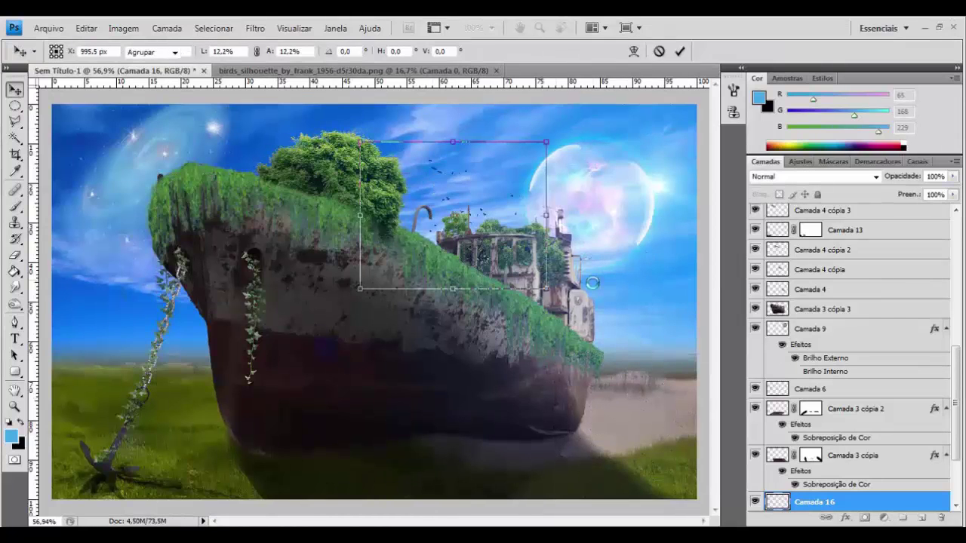
key(Return)
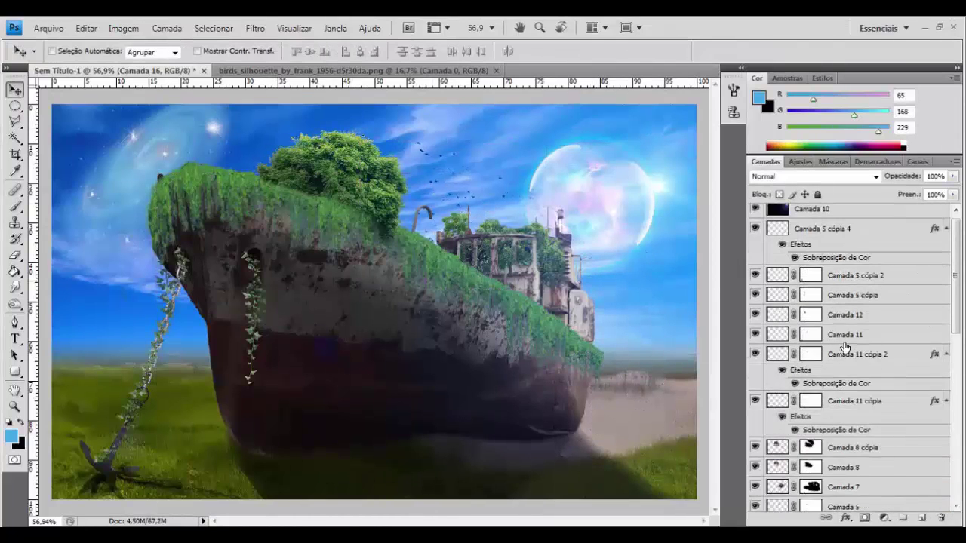
key(ctrl+alt+a)
Step: Stamp all visible layers and apply Viveza 2 with brightness -12% and lower saturation
key(ctrl+shift+alt+e)
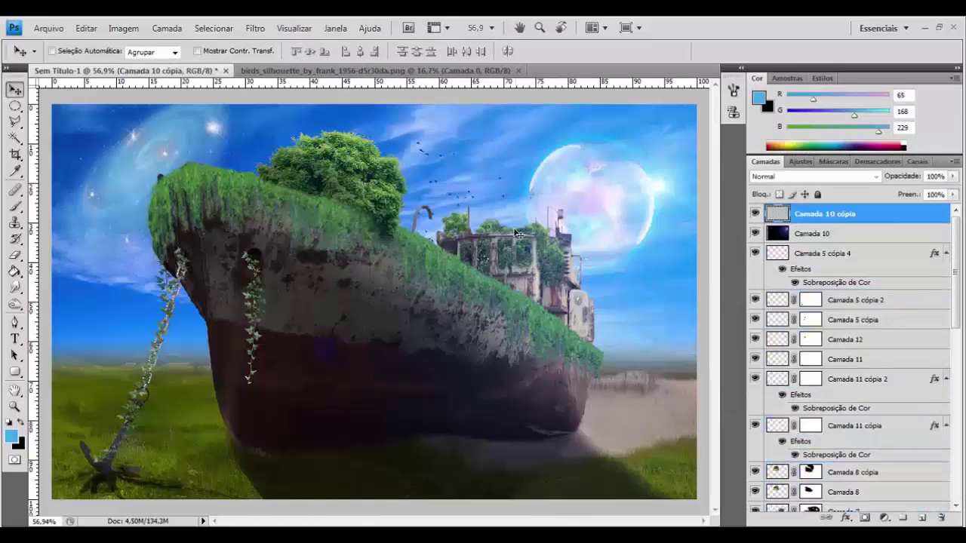
click(256, 28)
click(433, 419)
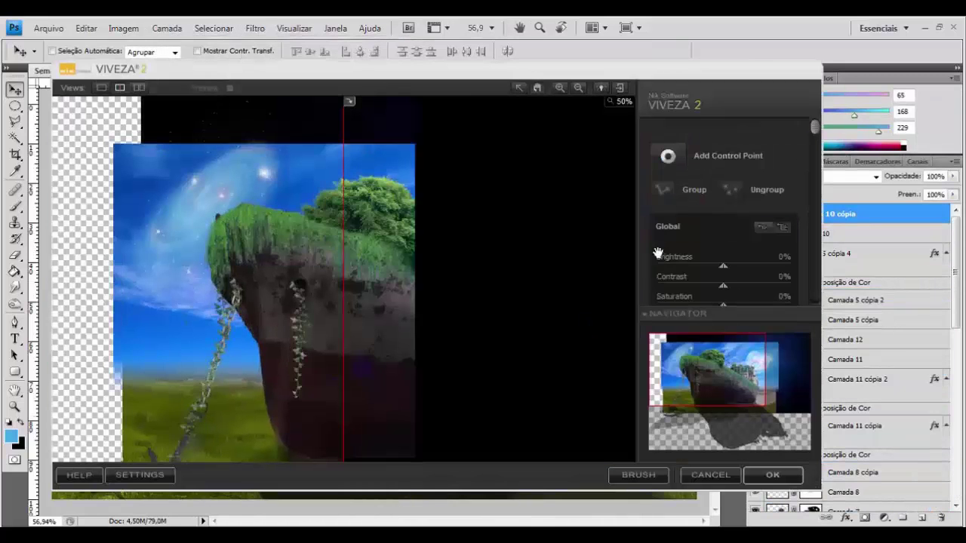
drag(726, 266, 716, 266)
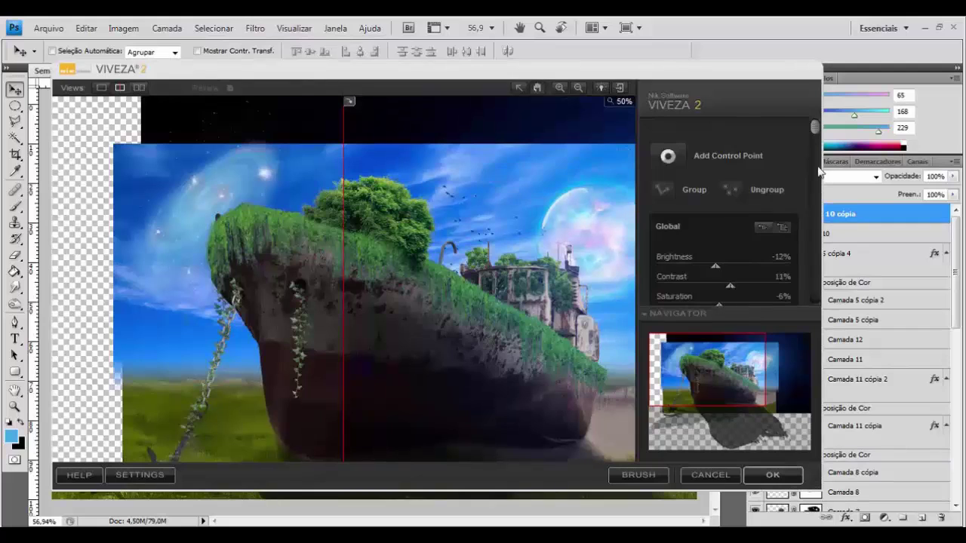
scroll(820, 172, down, 3)
drag(758, 173, 716, 169)
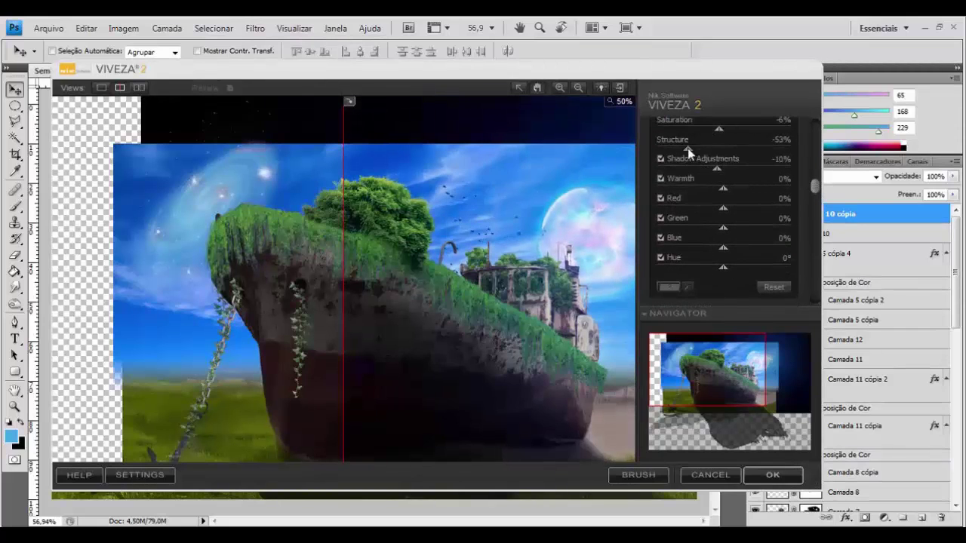
drag(689, 127, 677, 127)
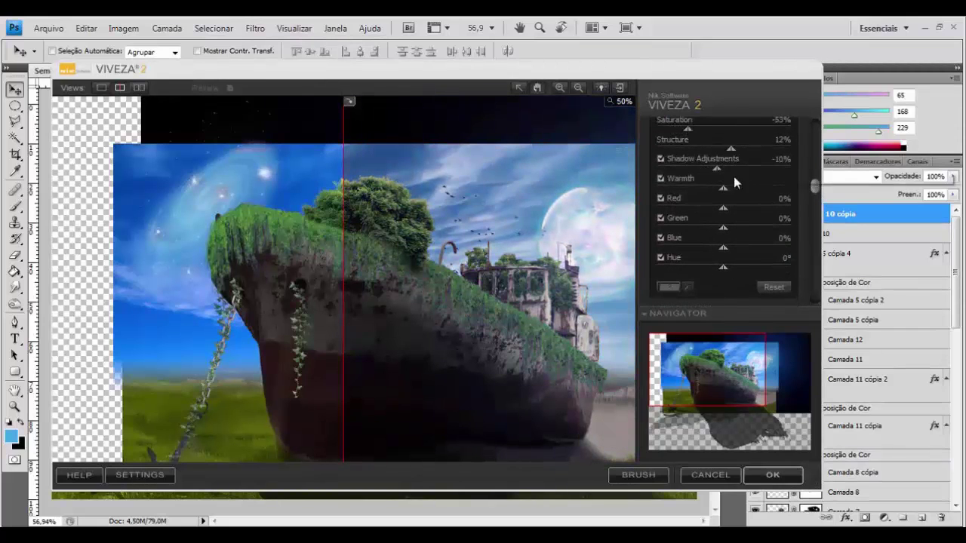
scroll(734, 181, down, 2)
drag(723, 228, 747, 217)
scroll(702, 151, up, 2)
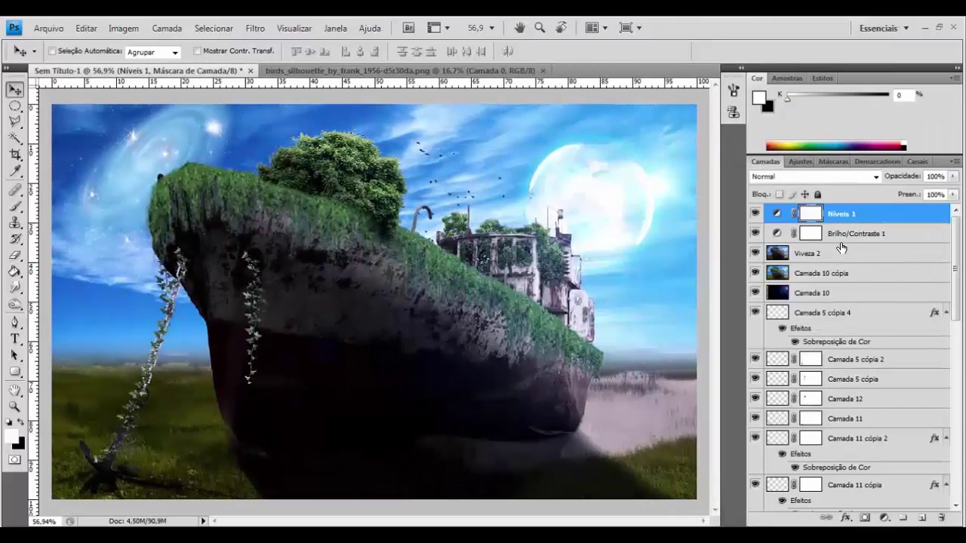
click(885, 518)
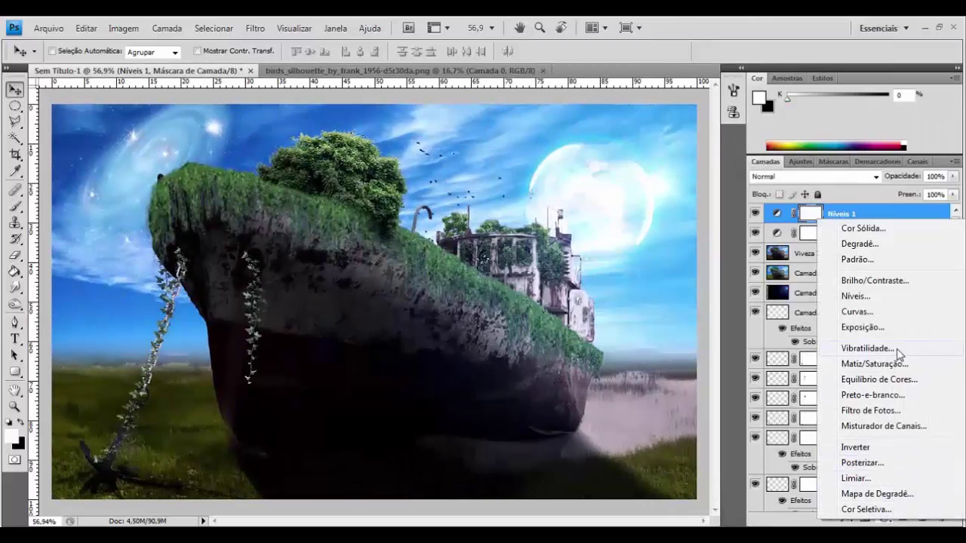
click(214, 28)
click(325, 285)
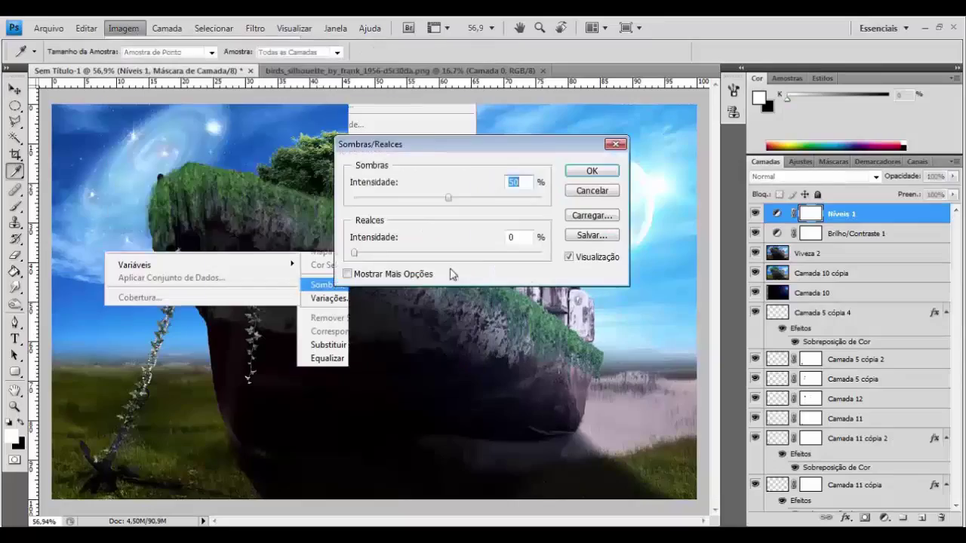
click(591, 191)
click(853, 253)
key(v)
click(123, 28)
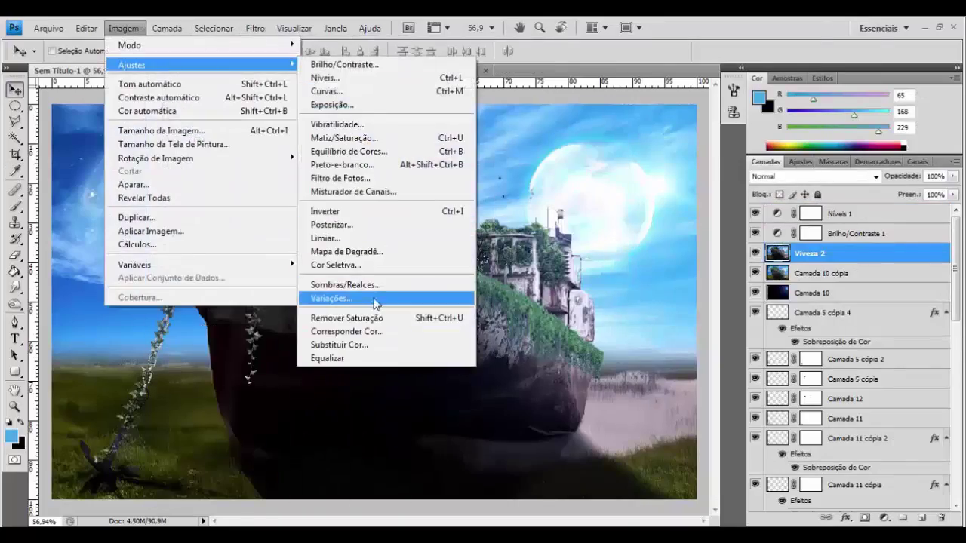
click(377, 297)
key(Return)
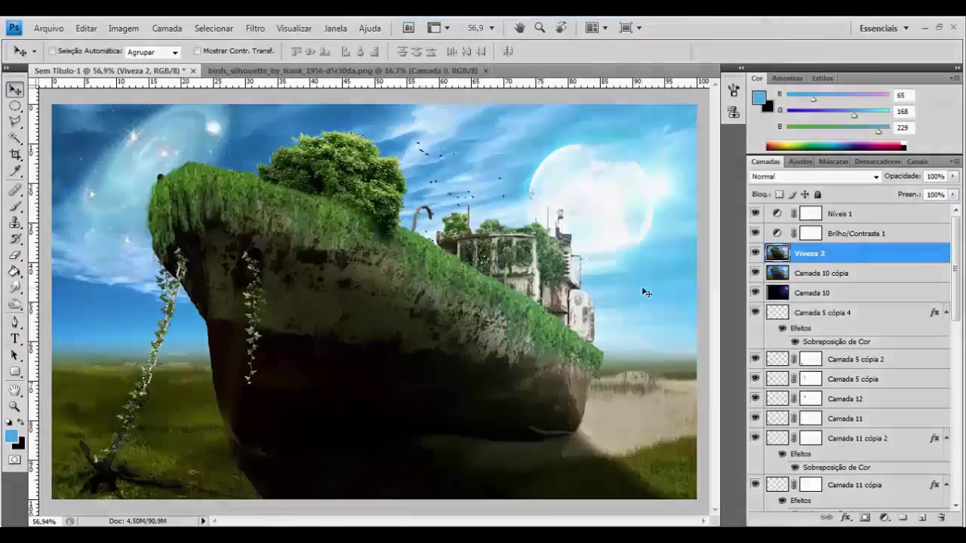